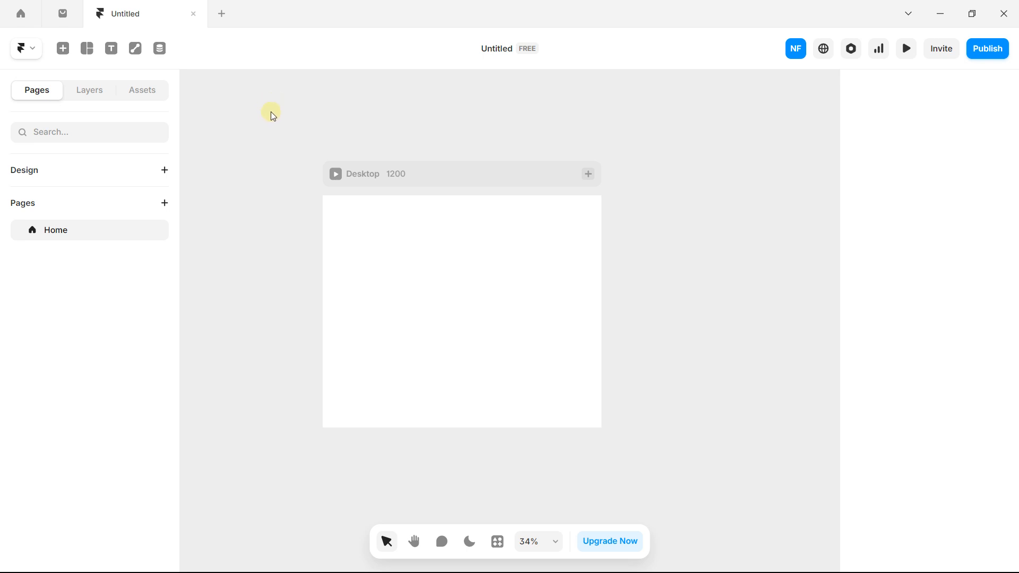
Step: Draw a 929 × 476 light-blue frame inside the Desktop breakpoint
{"action": "key", "text": "space"}
{"action": "left_click_drag", "start_coordinate": [270, 148], "coordinate": [256, 131]}
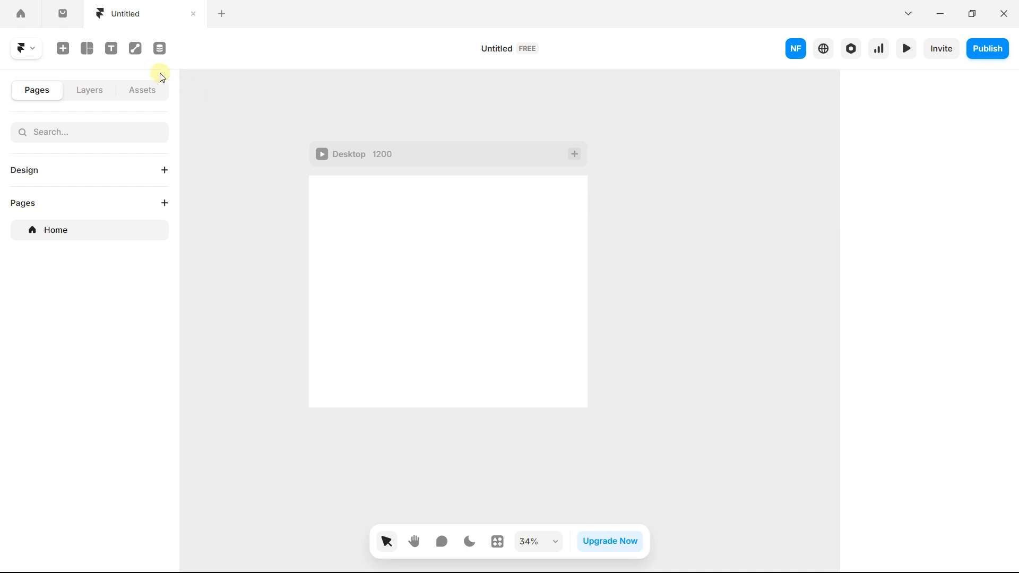
{"action": "left_click", "coordinate": [90, 59]}
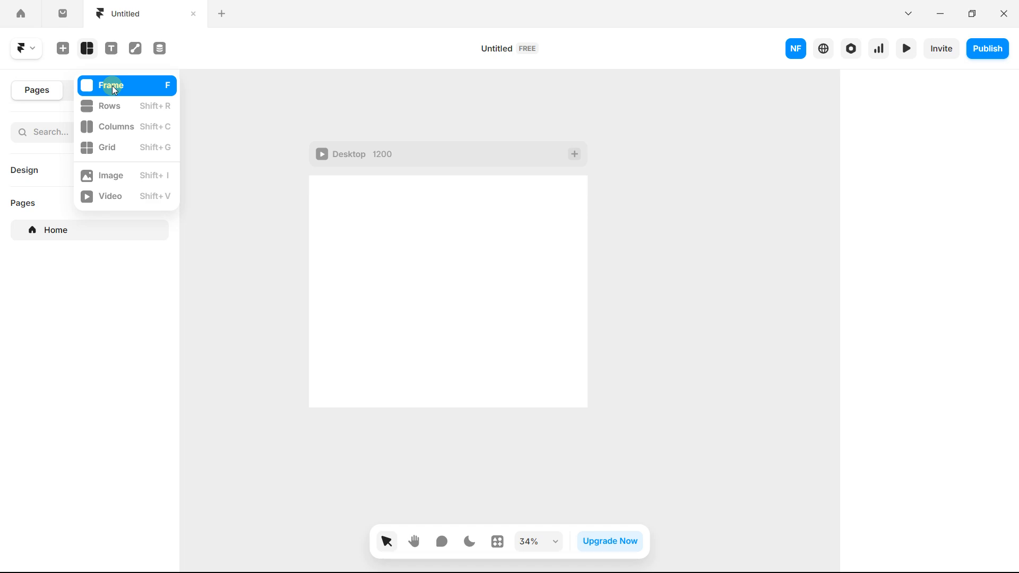
{"action": "left_click", "coordinate": [115, 89]}
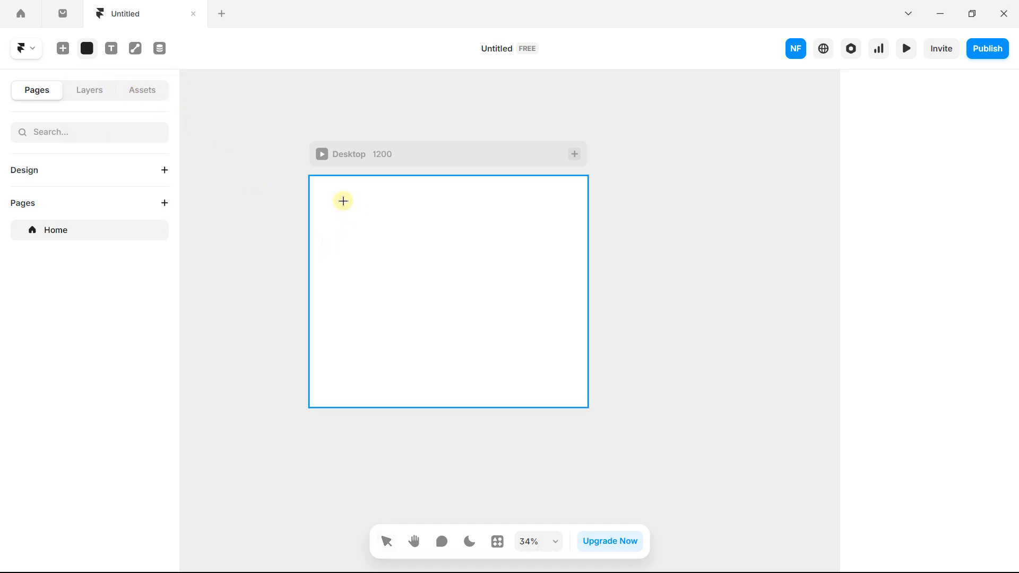
{"action": "left_click_drag", "start_coordinate": [337, 198], "coordinate": [553, 307]}
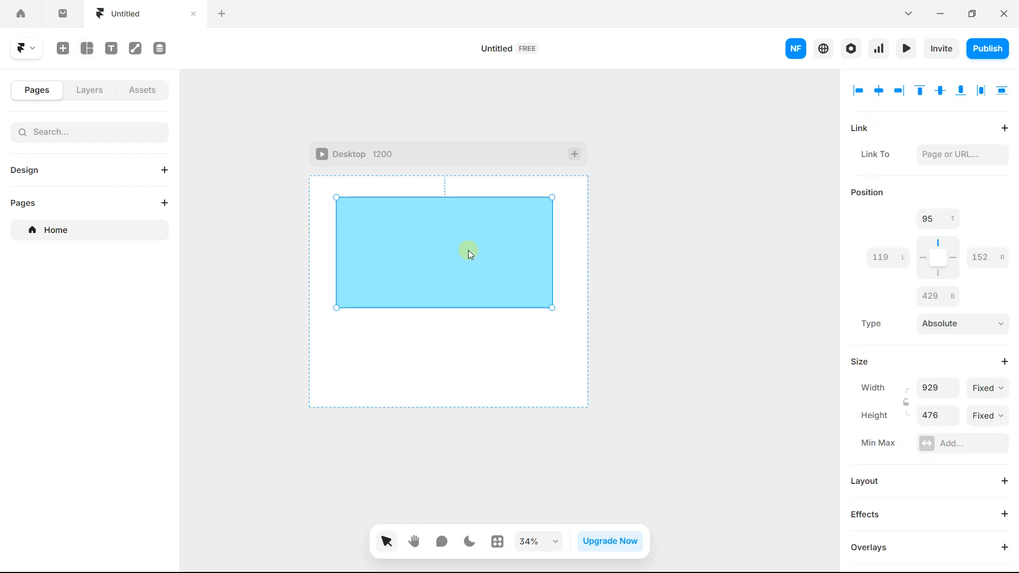
{"action": "scroll", "coordinate": [435, 241], "scroll_direction": "up", "scroll_amount": 3}
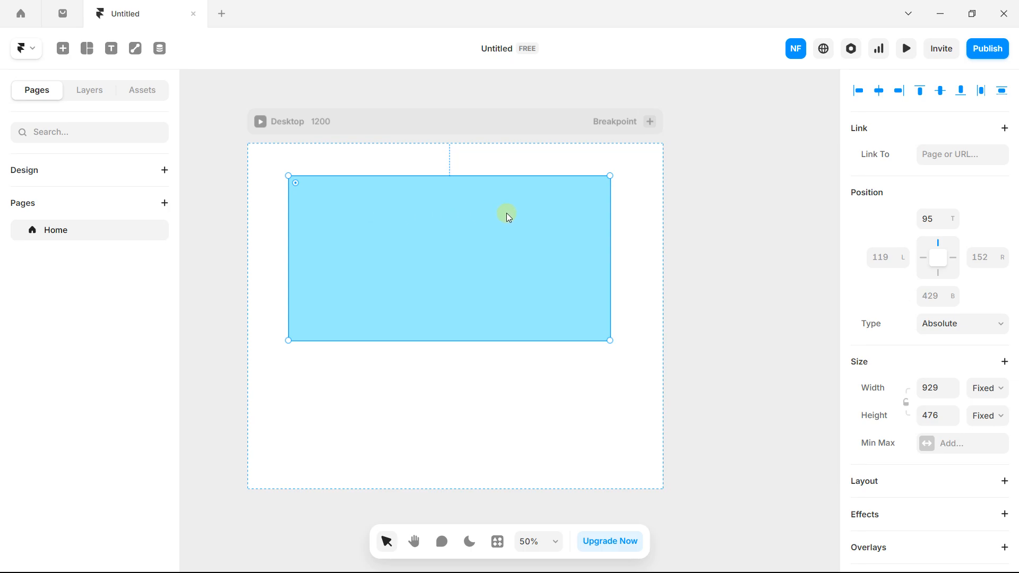
{"action": "scroll", "coordinate": [915, 254], "scroll_direction": "down", "scroll_amount": 5}
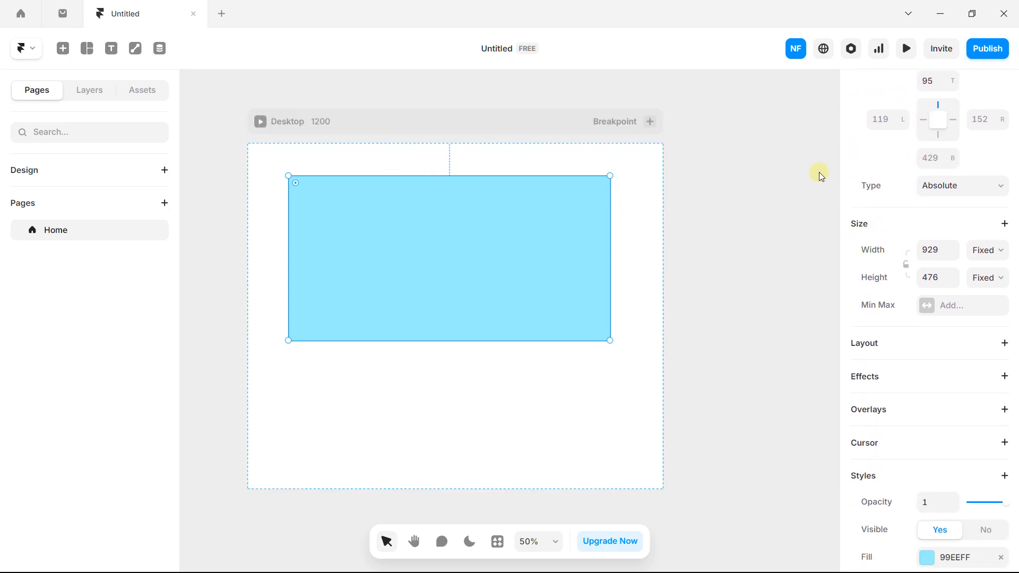
Step: Show the page's layer list with the new frame under Desktop
{"action": "left_click", "coordinate": [139, 92]}
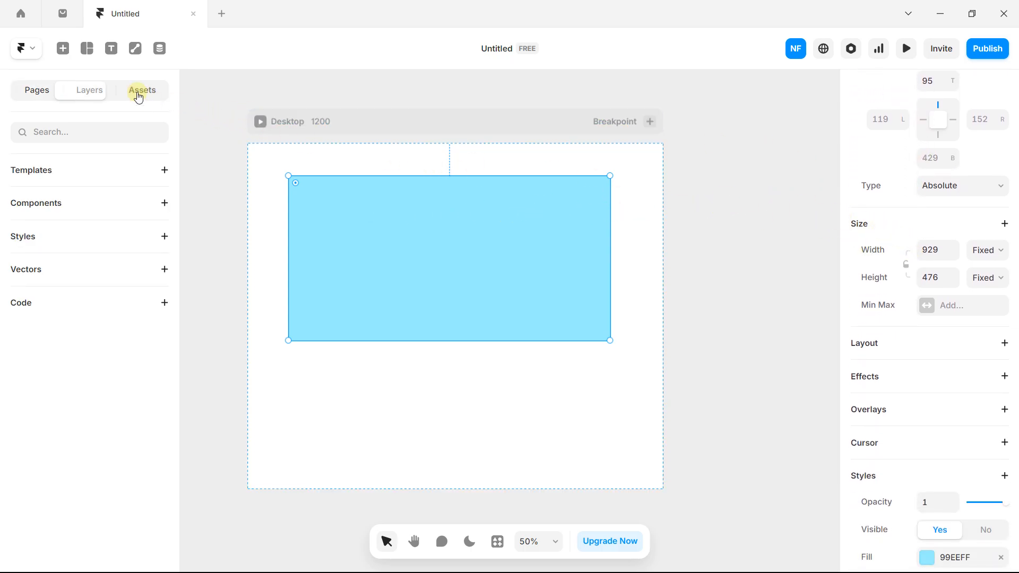
{"action": "left_click", "coordinate": [91, 91]}
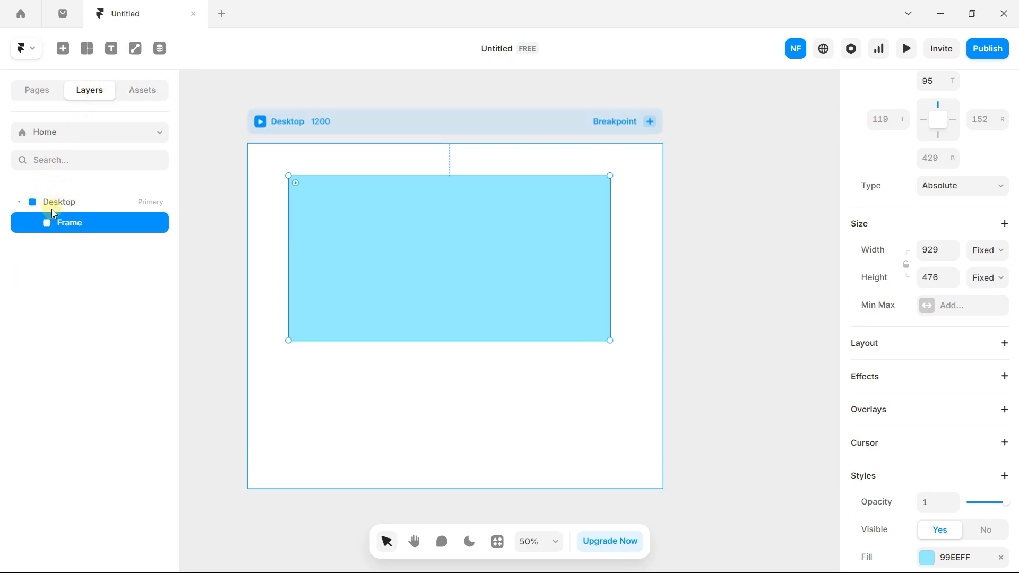
{"action": "scroll", "coordinate": [345, 217], "scroll_direction": "down", "scroll_amount": 2}
{"action": "scroll", "coordinate": [345, 218], "scroll_direction": "down", "scroll_amount": 2}
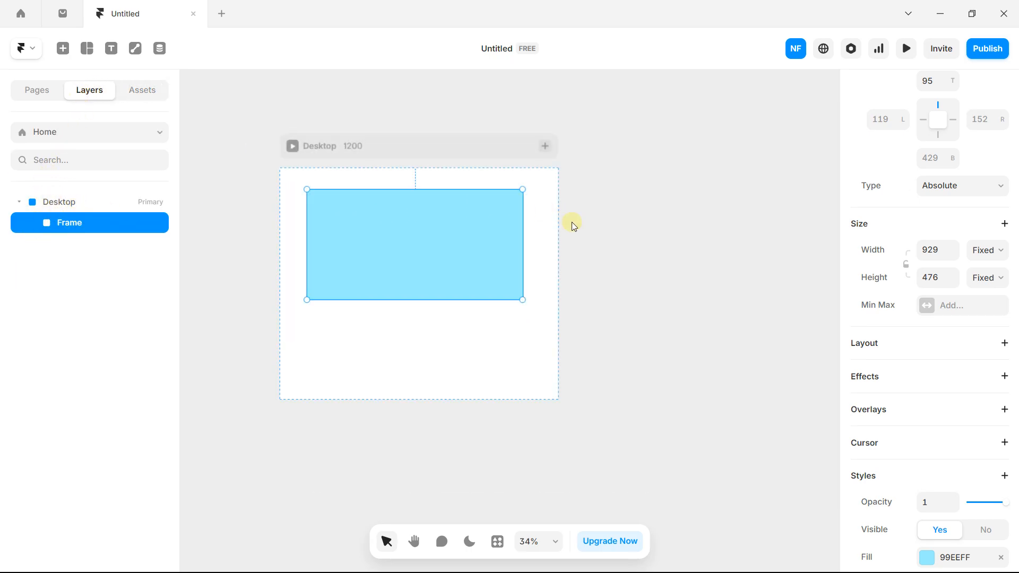
{"action": "scroll", "coordinate": [557, 229], "scroll_direction": "right", "scroll_amount": 2}
{"action": "scroll", "coordinate": [545, 236], "scroll_direction": "down", "scroll_amount": 2}
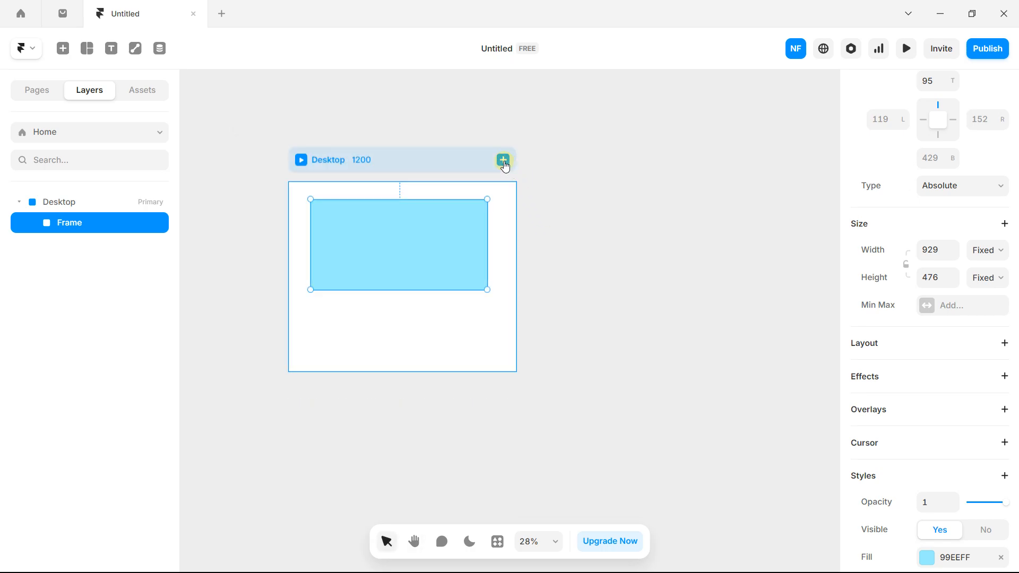
Step: Add Tablet (810) and Phone (390) breakpoints, each carrying a copy of the light-blue frame
{"action": "scroll", "coordinate": [497, 166], "scroll_direction": "down", "scroll_amount": 2}
{"action": "left_click", "coordinate": [504, 178]}
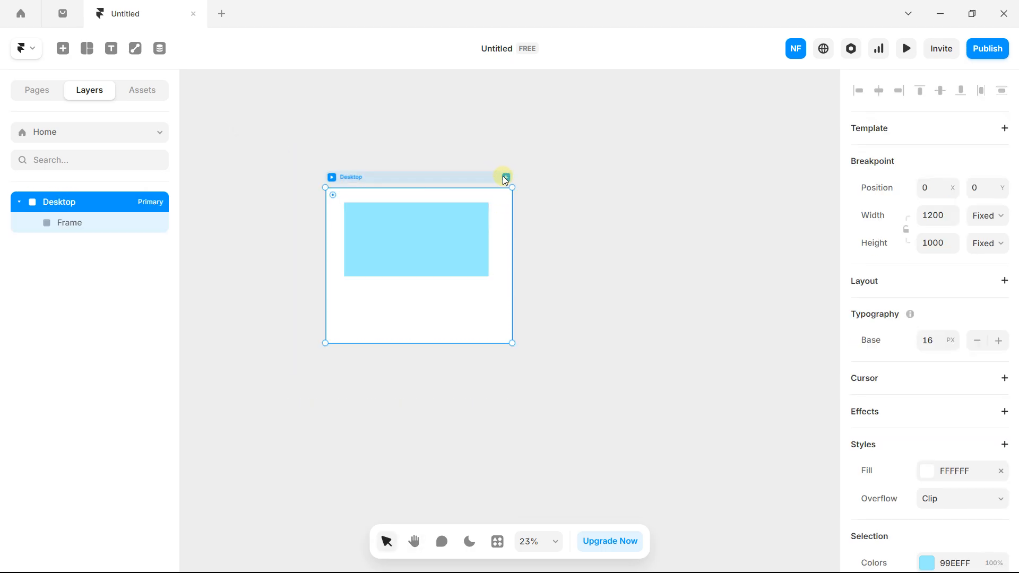
{"action": "left_click", "coordinate": [521, 204]}
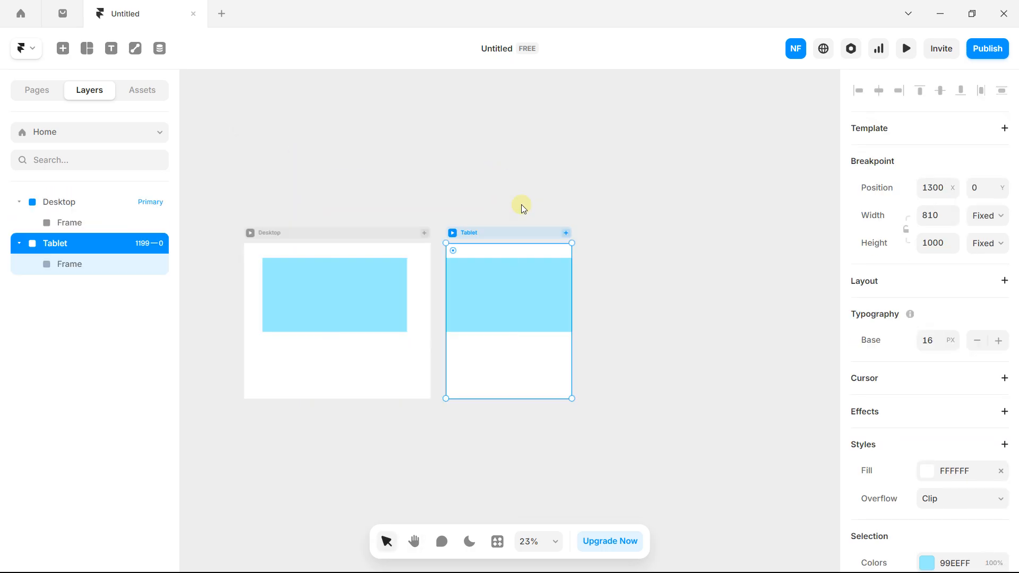
{"action": "left_click", "coordinate": [566, 235]}
{"action": "left_click", "coordinate": [582, 258]}
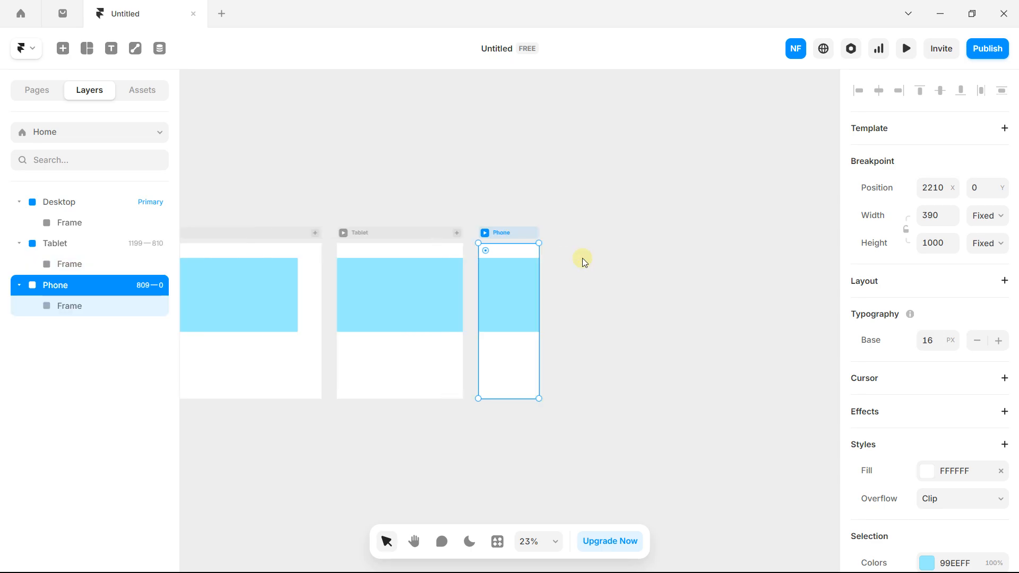
{"action": "scroll", "coordinate": [408, 207], "scroll_direction": "up", "scroll_amount": 3}
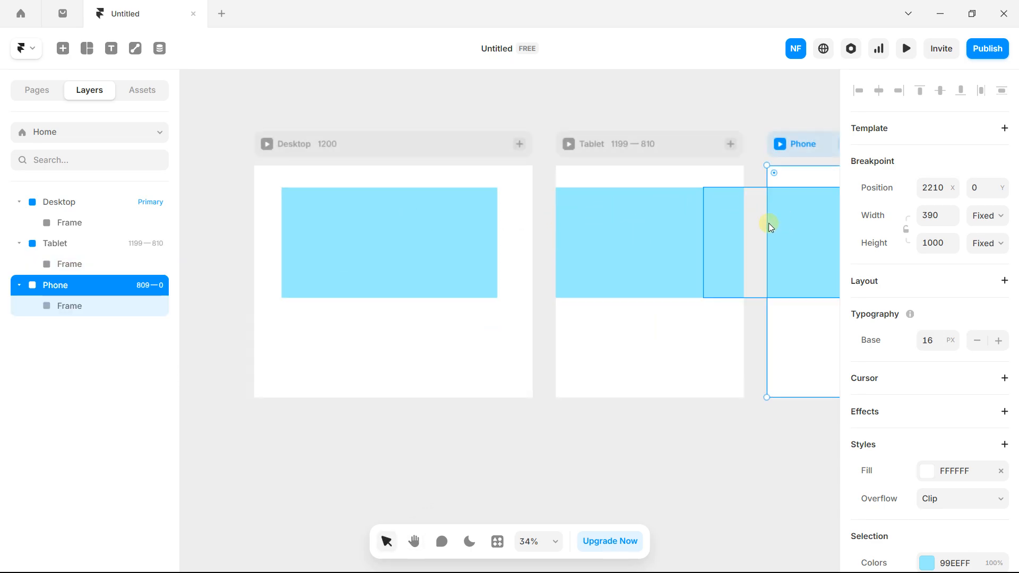
{"action": "left_click", "coordinate": [450, 213]}
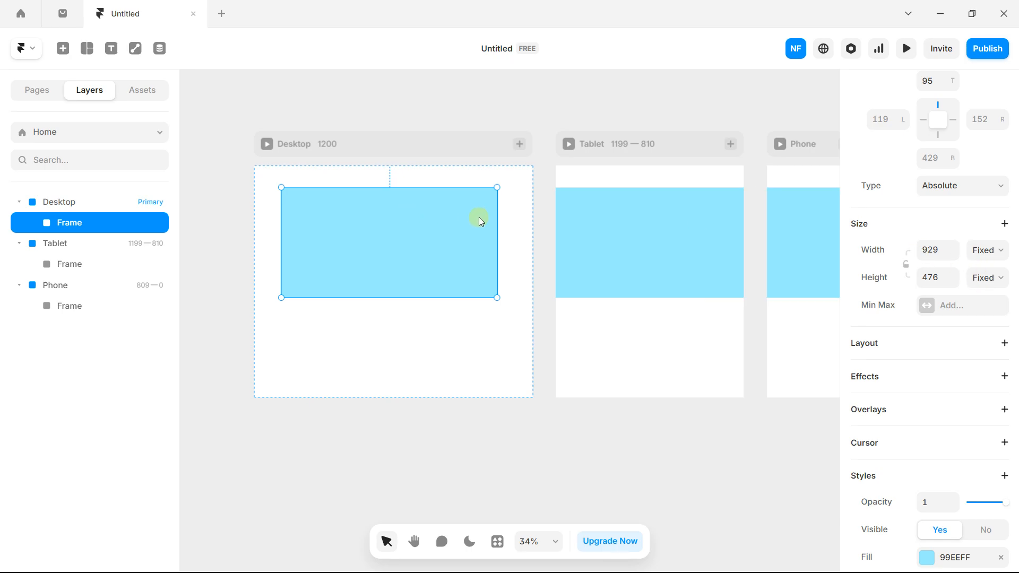
Step: Resize the Desktop frame to 1200 × 380 and snap it into the breakpoint's top-left corner
{"action": "left_click_drag", "start_coordinate": [499, 212], "coordinate": [510, 212]}
{"action": "left_click_drag", "start_coordinate": [412, 296], "coordinate": [421, 276]}
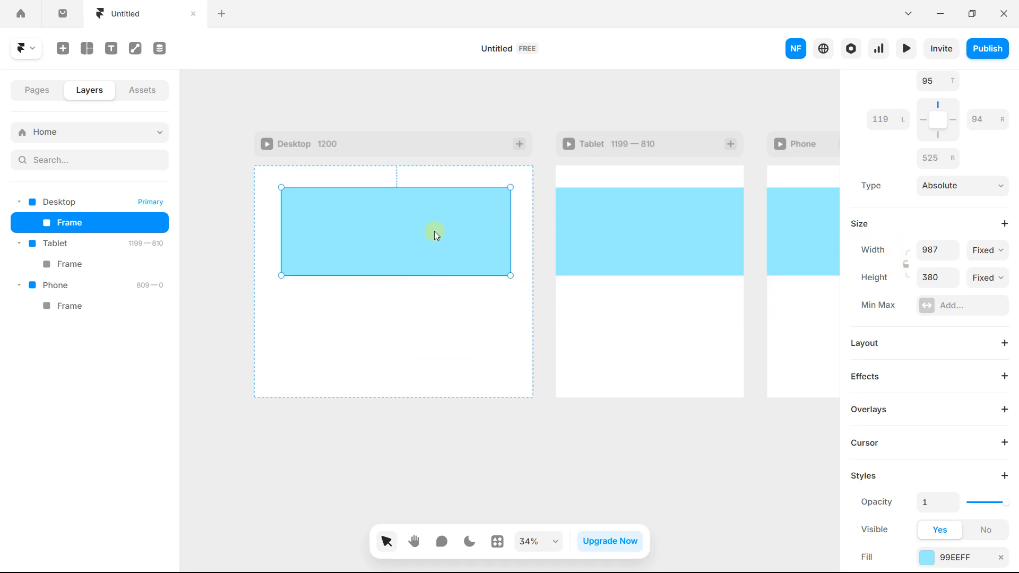
{"action": "scroll", "coordinate": [385, 240], "scroll_direction": "up", "scroll_amount": 2}
{"action": "left_click_drag", "start_coordinate": [377, 234], "coordinate": [343, 207]}
{"action": "left_click_drag", "start_coordinate": [507, 201], "coordinate": [564, 200]}
{"action": "scroll", "coordinate": [920, 257], "scroll_direction": "down", "scroll_amount": 3}
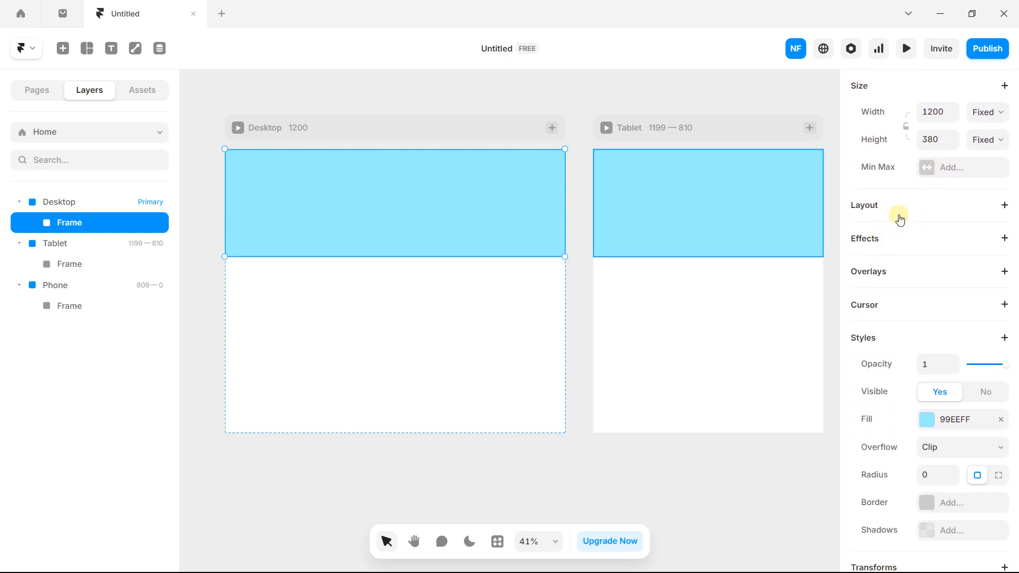
{"action": "scroll", "coordinate": [899, 223], "scroll_direction": "down", "scroll_amount": 3}
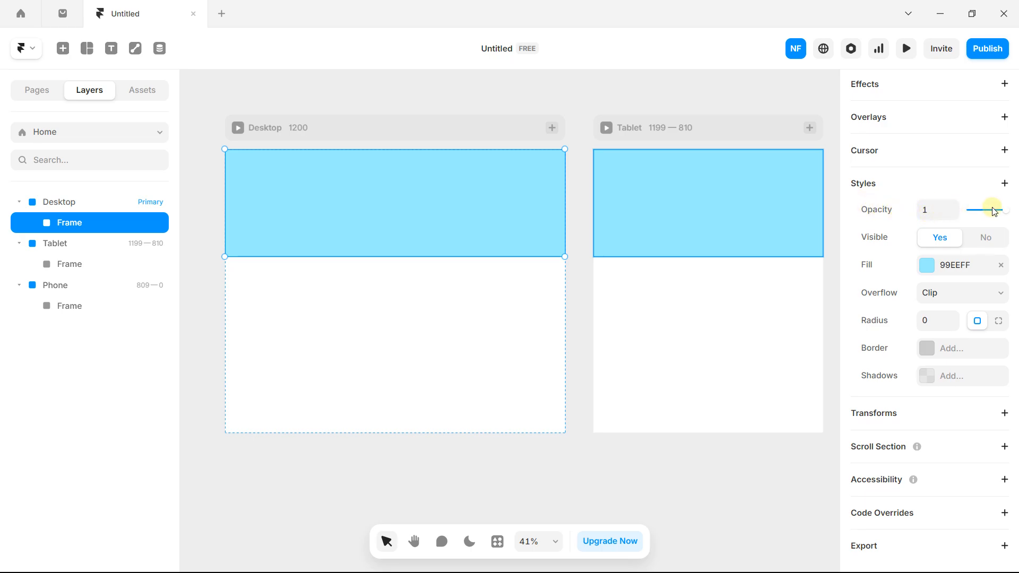
Step: Fill the banner dark teal, then try a linear gradient ending in 00BDE3
{"action": "left_click", "coordinate": [927, 265]}
{"action": "left_click_drag", "start_coordinate": [727, 325], "coordinate": [834, 359]}
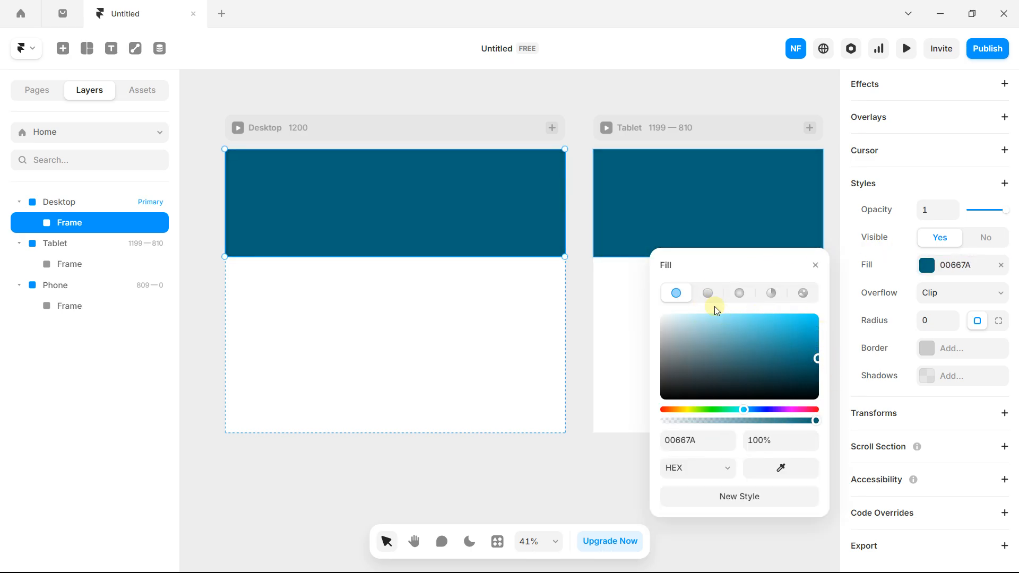
{"action": "left_click", "coordinate": [708, 295]}
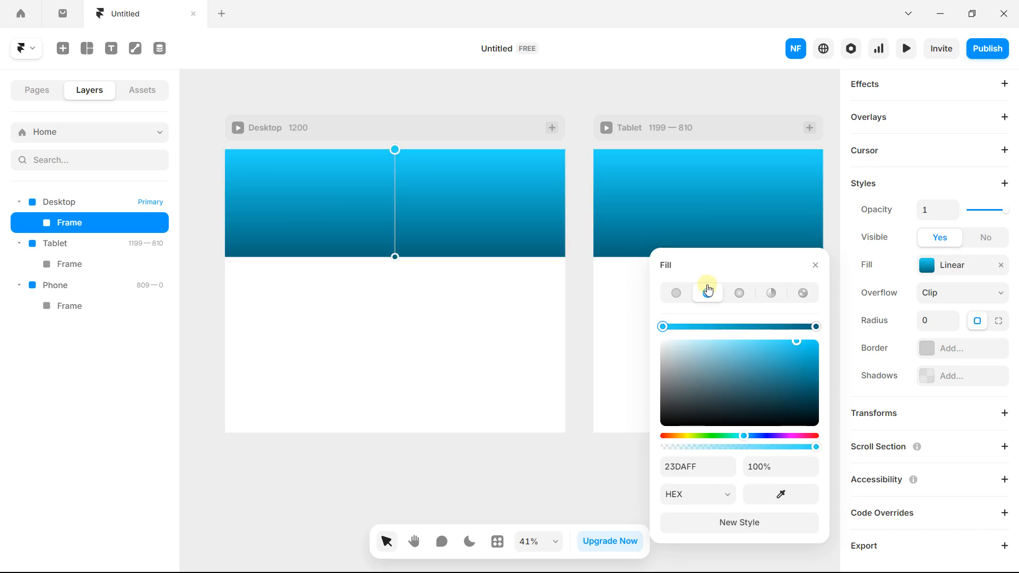
{"action": "left_click", "coordinate": [389, 151]}
{"action": "left_click_drag", "start_coordinate": [799, 371], "coordinate": [817, 404]}
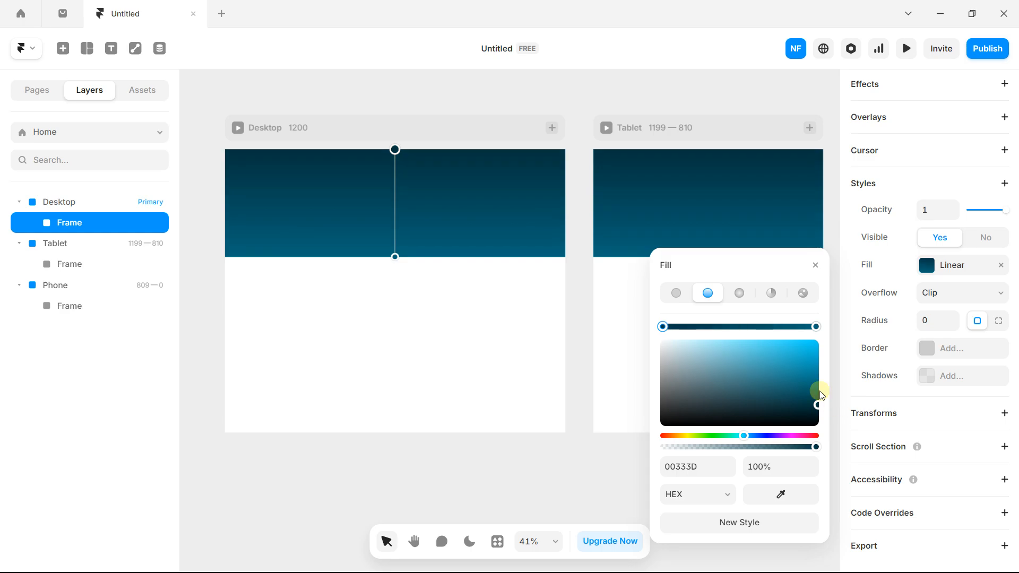
{"action": "left_click", "coordinate": [813, 327]}
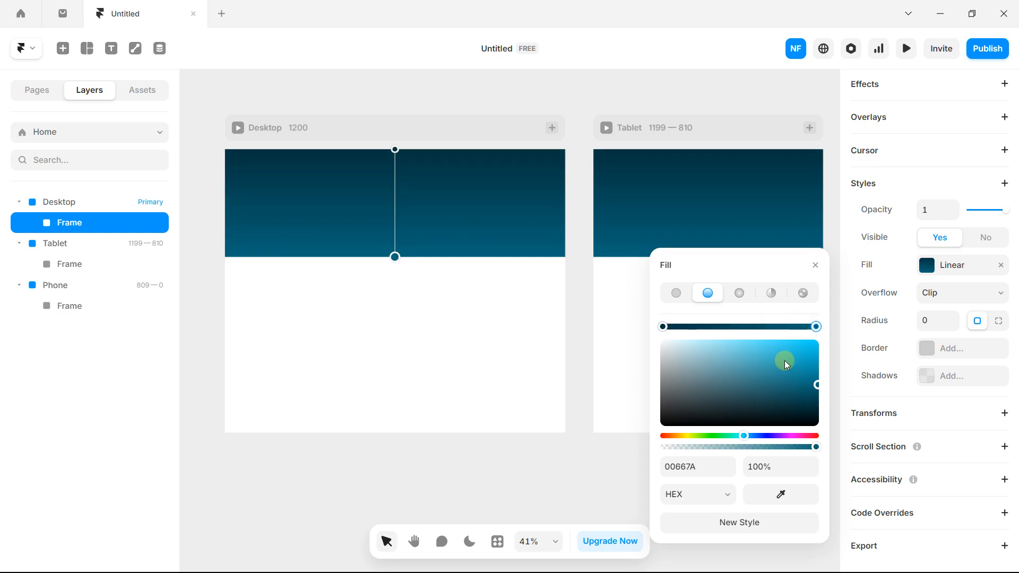
{"action": "left_click_drag", "start_coordinate": [806, 370], "coordinate": [824, 354]}
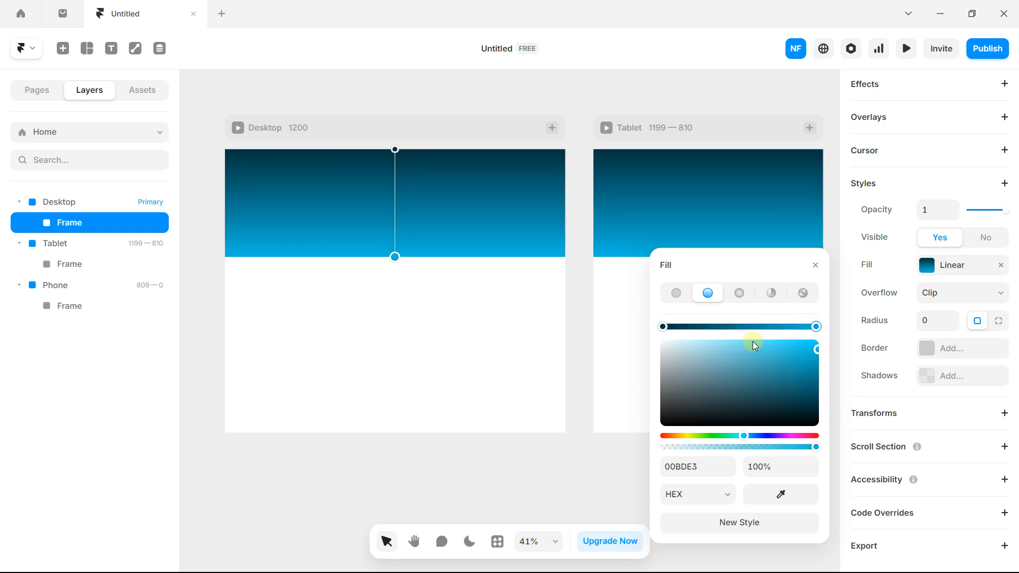
Step: Try radial and conic gradients, return to solid 00667A, and extend the banner to 405 px tall
{"action": "left_click", "coordinate": [739, 292]}
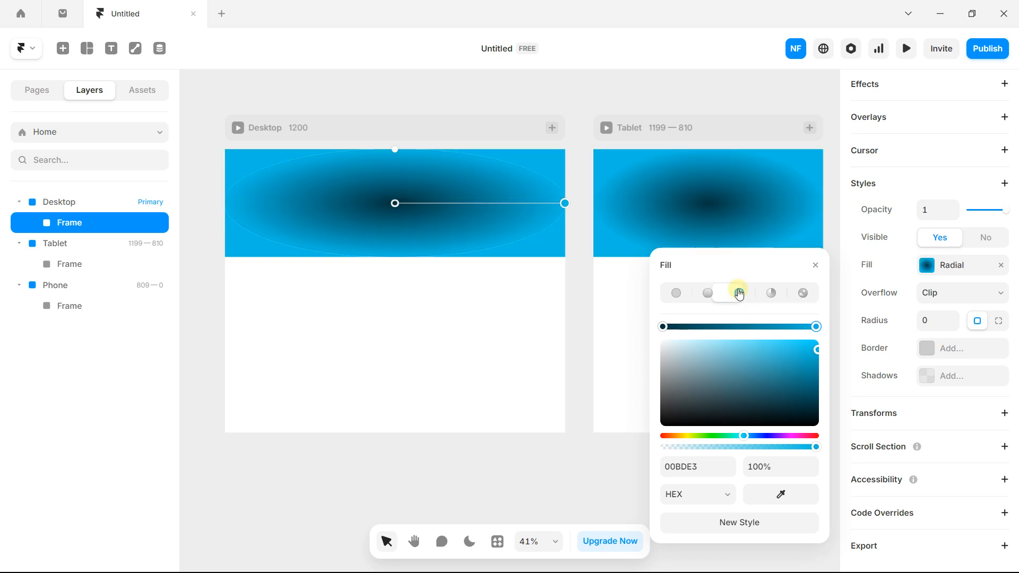
{"action": "left_click", "coordinate": [767, 294]}
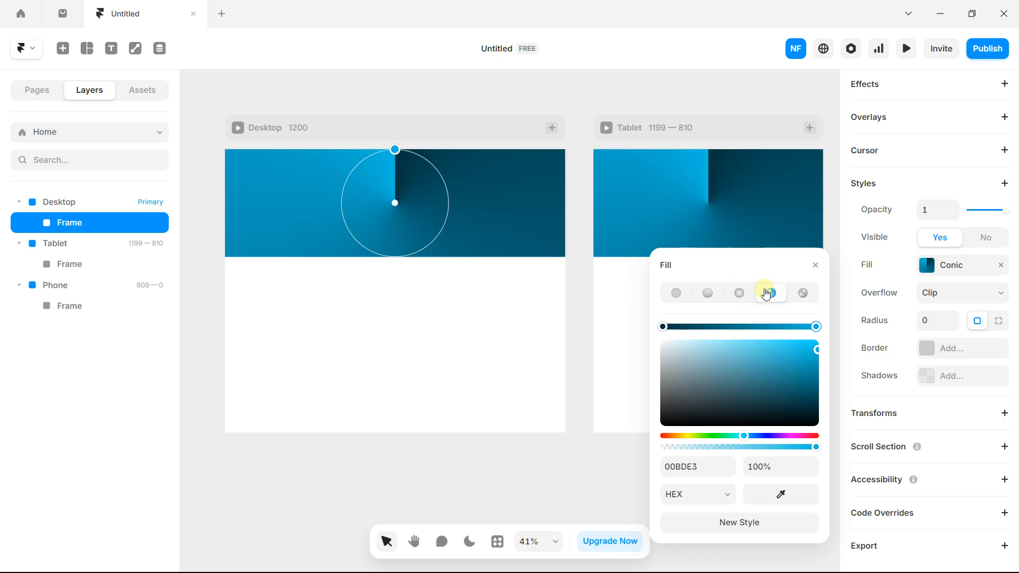
{"action": "left_click", "coordinate": [683, 296]}
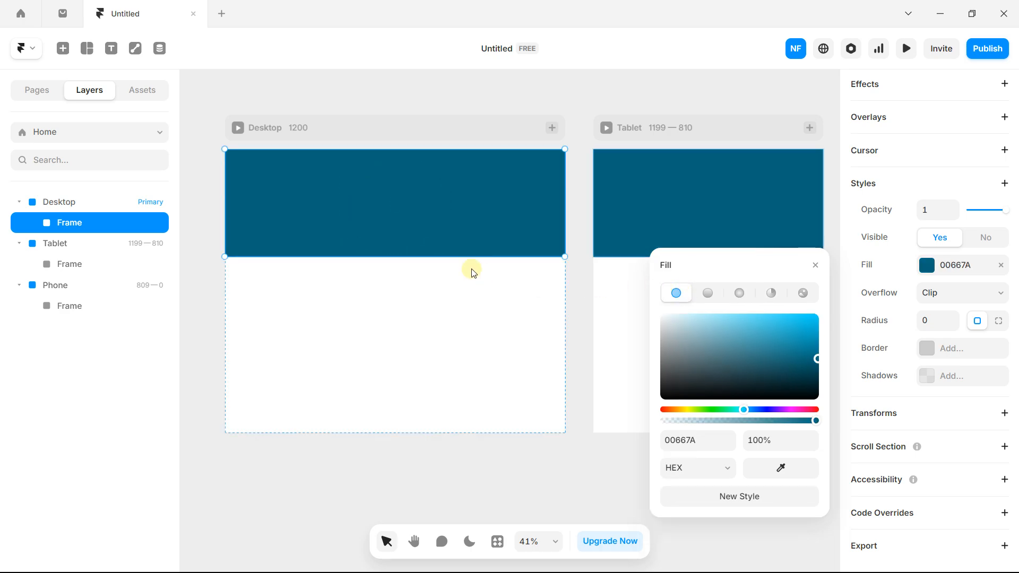
{"action": "left_click_drag", "start_coordinate": [411, 256], "coordinate": [413, 310]}
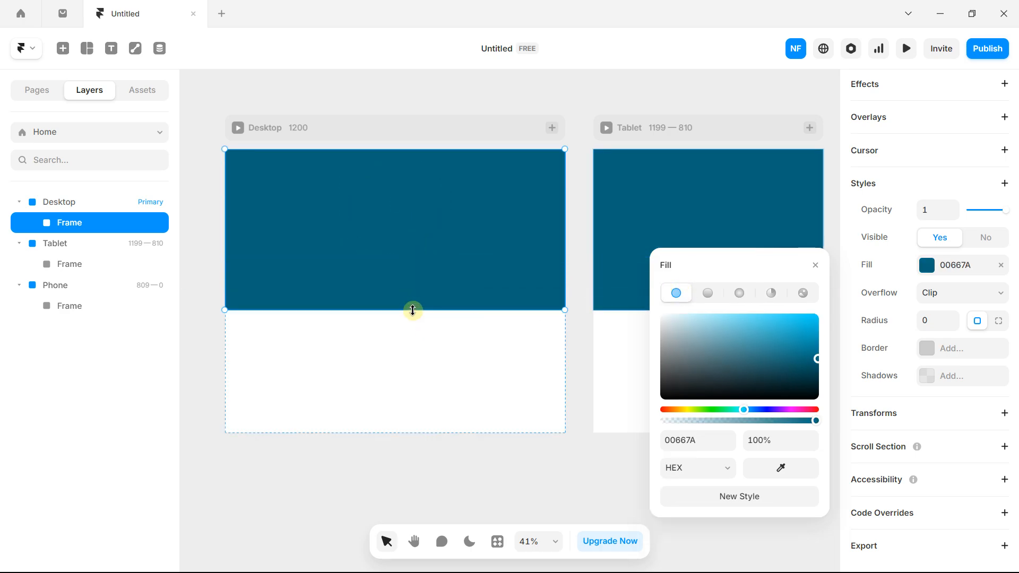
Step: Try the Road photo as the header's image fill, then revert to solid 00667A teal
{"action": "left_click", "coordinate": [802, 294]}
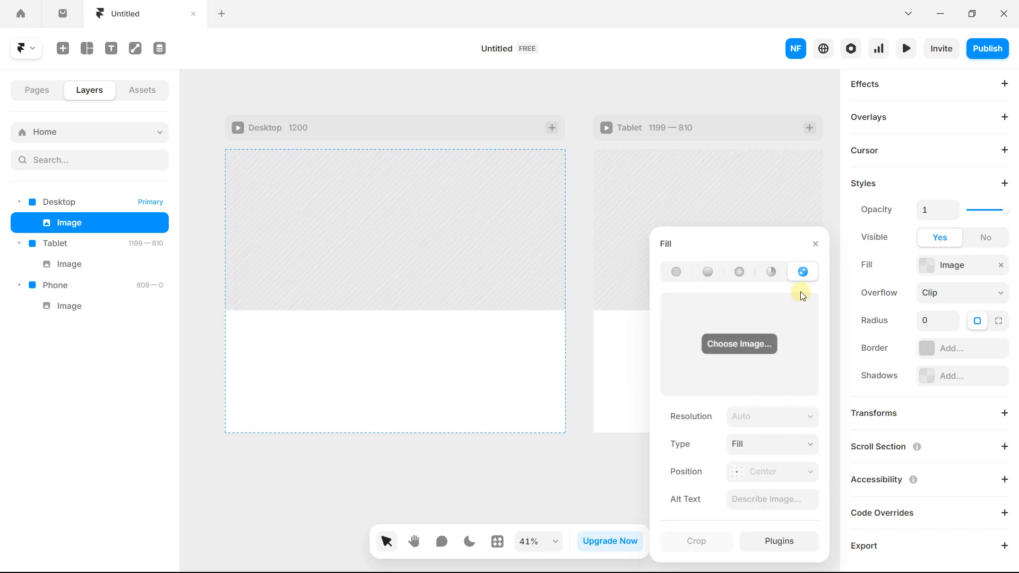
{"action": "left_click", "coordinate": [739, 345]}
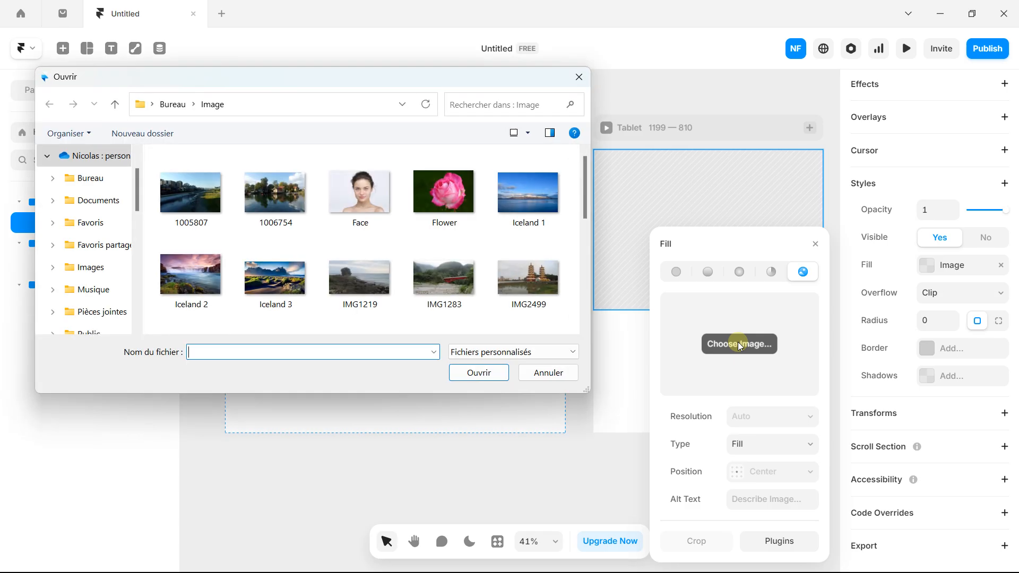
{"action": "scroll", "coordinate": [412, 223], "scroll_direction": "down", "scroll_amount": 5}
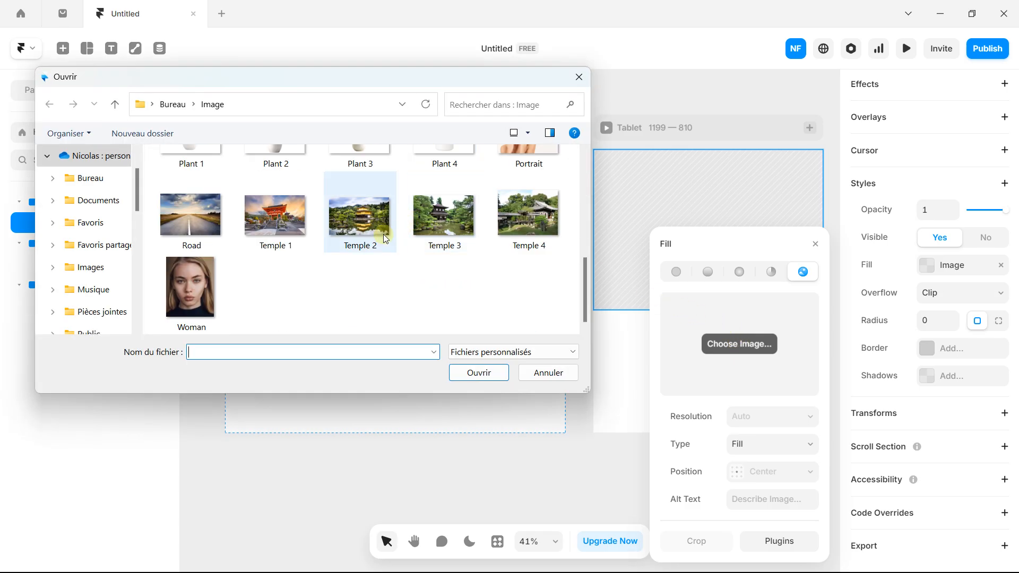
{"action": "double_click", "coordinate": [207, 223]}
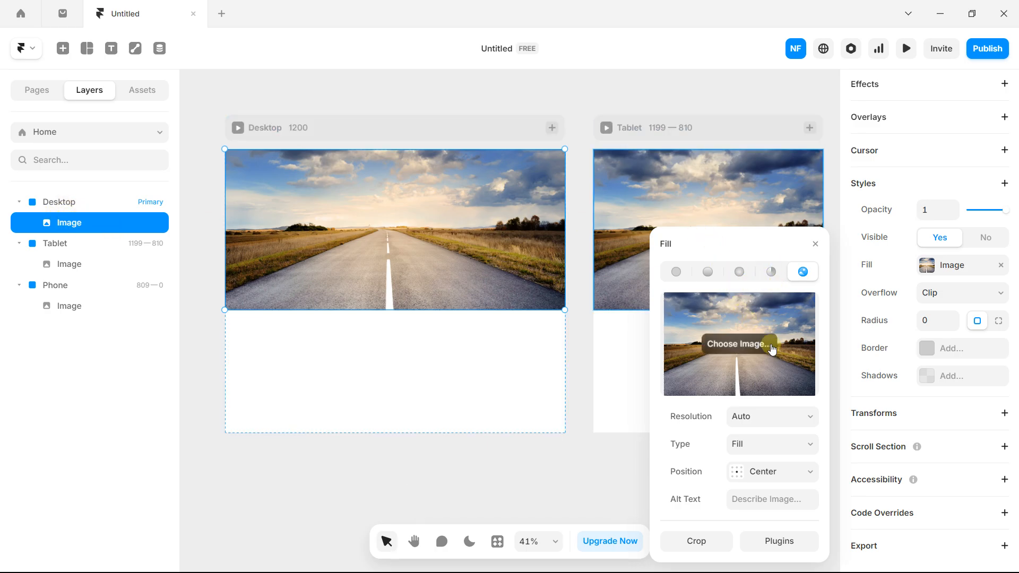
{"action": "left_click", "coordinate": [683, 276]}
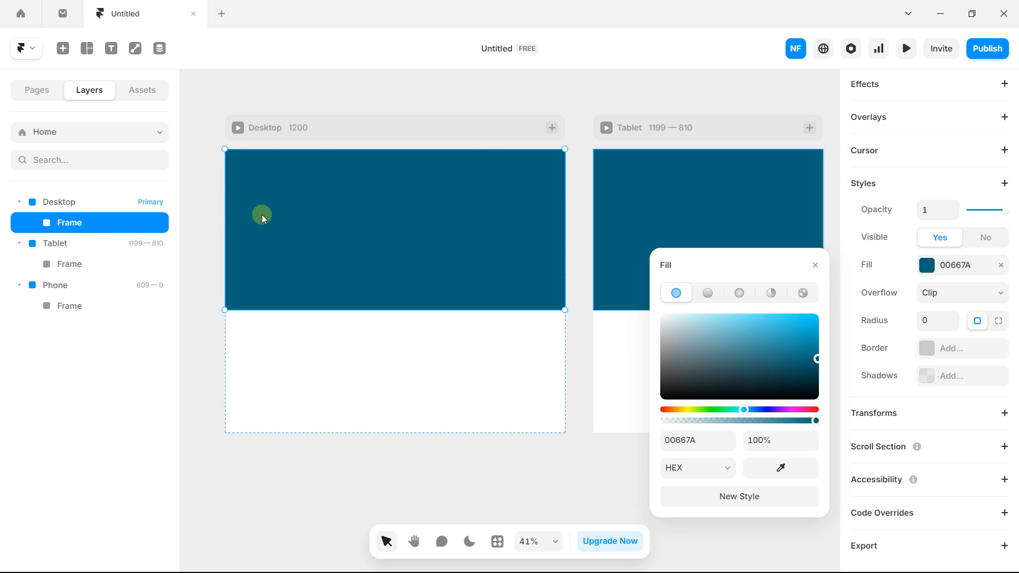
{"action": "left_click", "coordinate": [816, 266]}
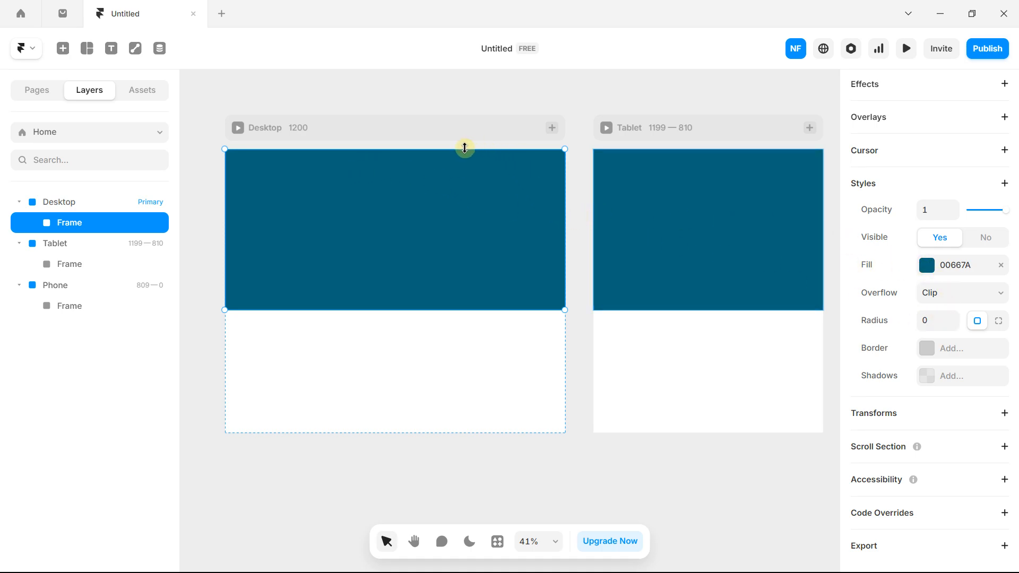
Step: Inset the teal frame from its top and right edges and round its corners to 40
{"action": "left_click_drag", "start_coordinate": [465, 148], "coordinate": [462, 177]}
{"action": "left_click_drag", "start_coordinate": [565, 221], "coordinate": [477, 222]}
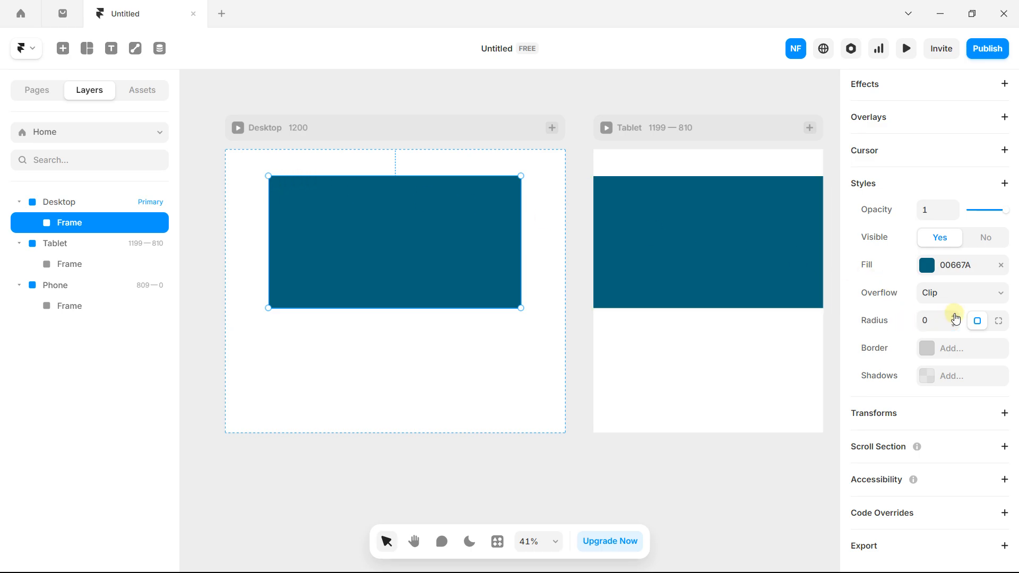
{"action": "type", "text": "5"}
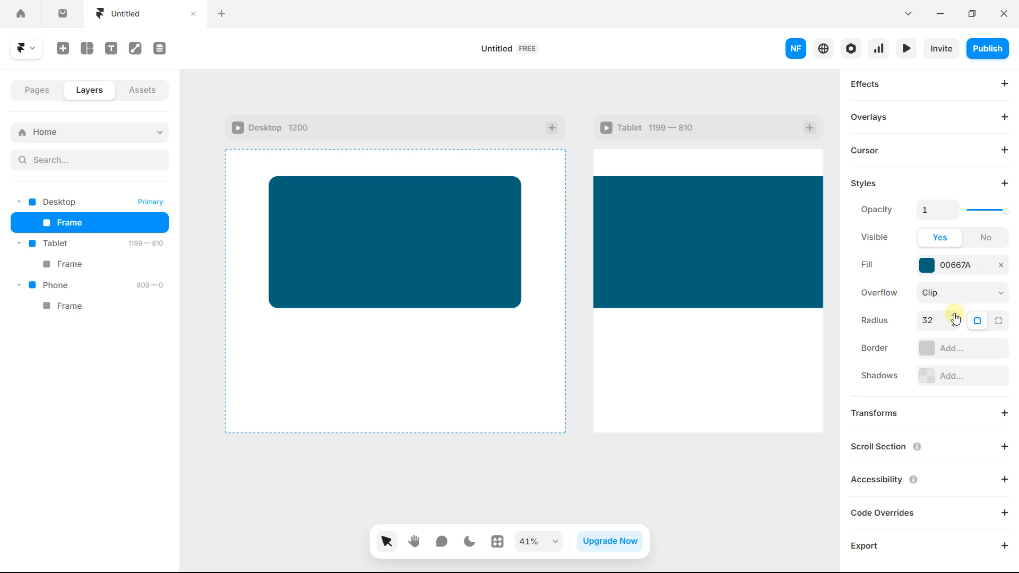
{"action": "left_click", "coordinate": [954, 315]}
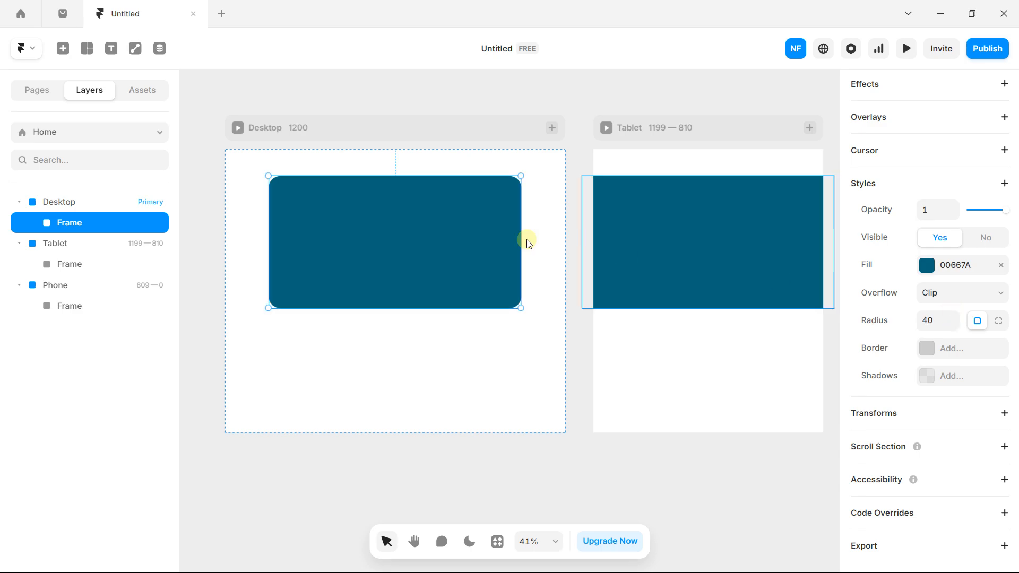
Step: Try per-corner radii of 20, 40, 80 and 30, then return to a uniform radius of 40
{"action": "left_click", "coordinate": [997, 320]}
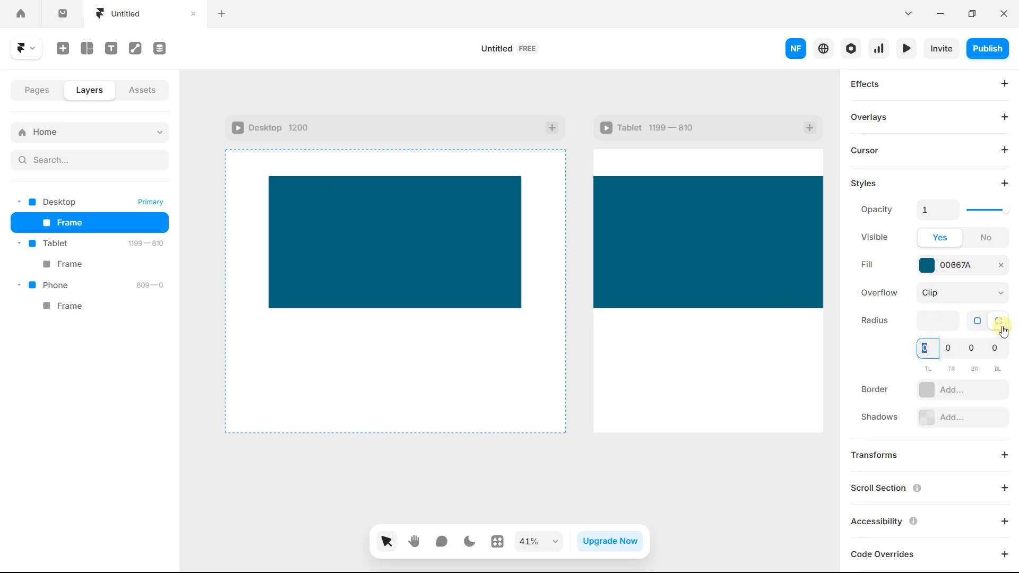
{"action": "key", "text": "Caps_Lock"}
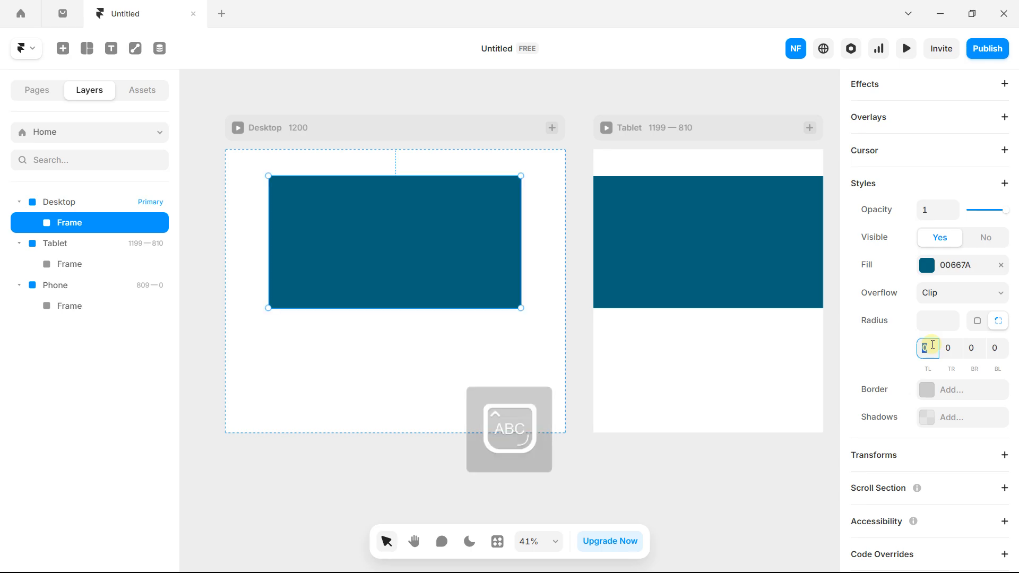
{"action": "key", "text": "Return"}
{"action": "left_click", "coordinate": [949, 347]}
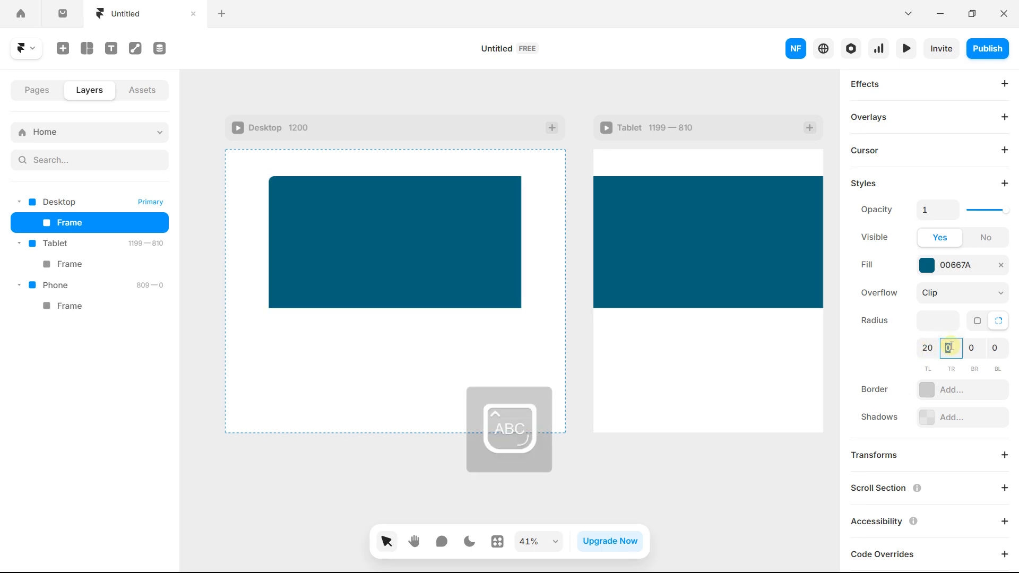
{"action": "type", "text": "40"}
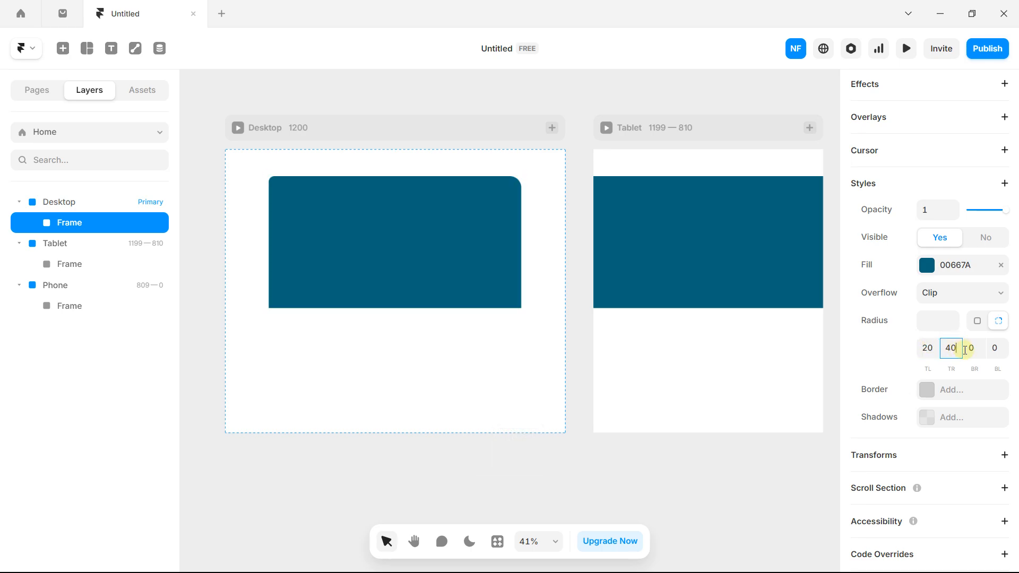
{"action": "left_click", "coordinate": [971, 349]}
{"action": "key", "text": "Return"}
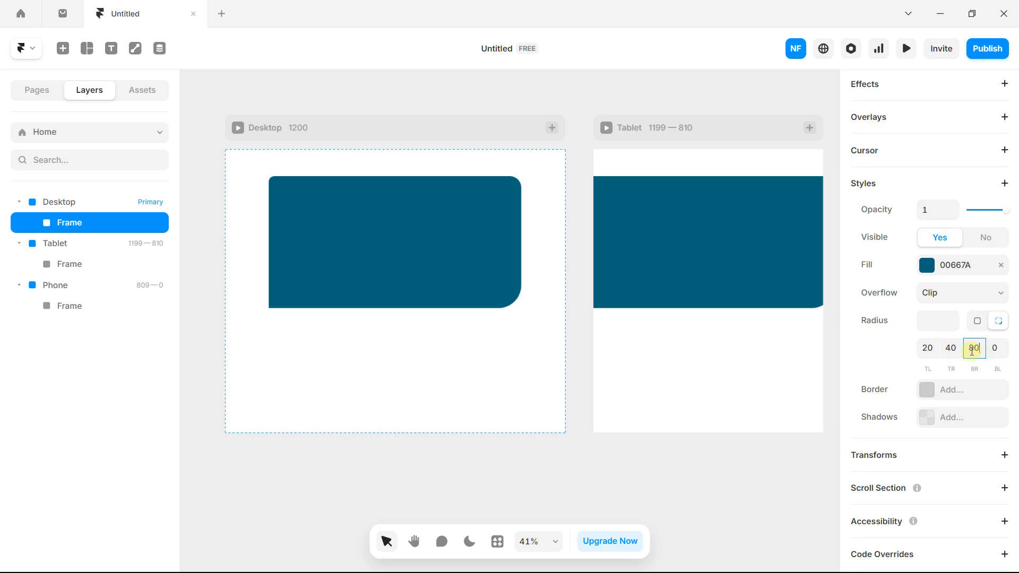
{"action": "type", "text": "2"}
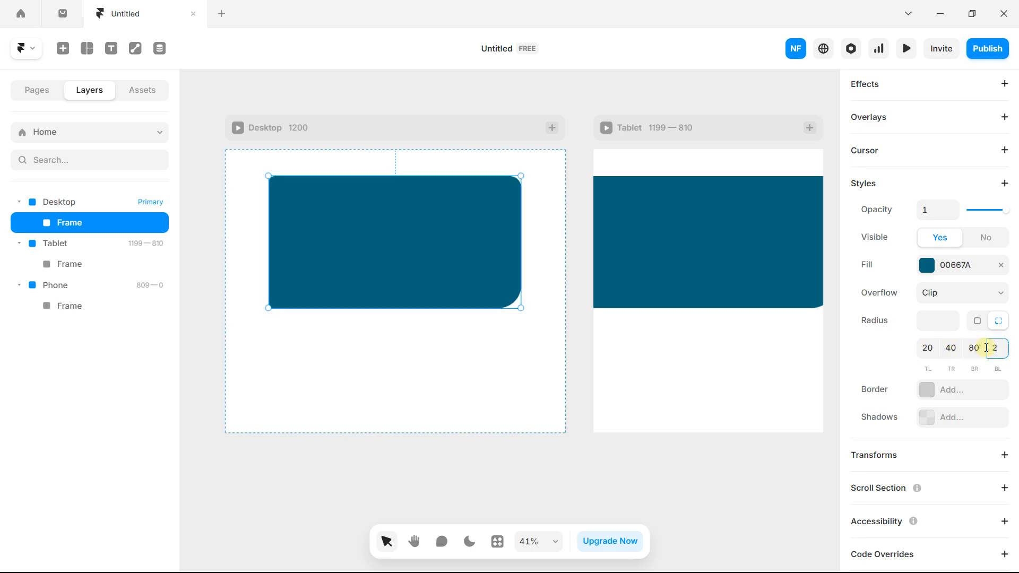
{"action": "type", "text": "0"}
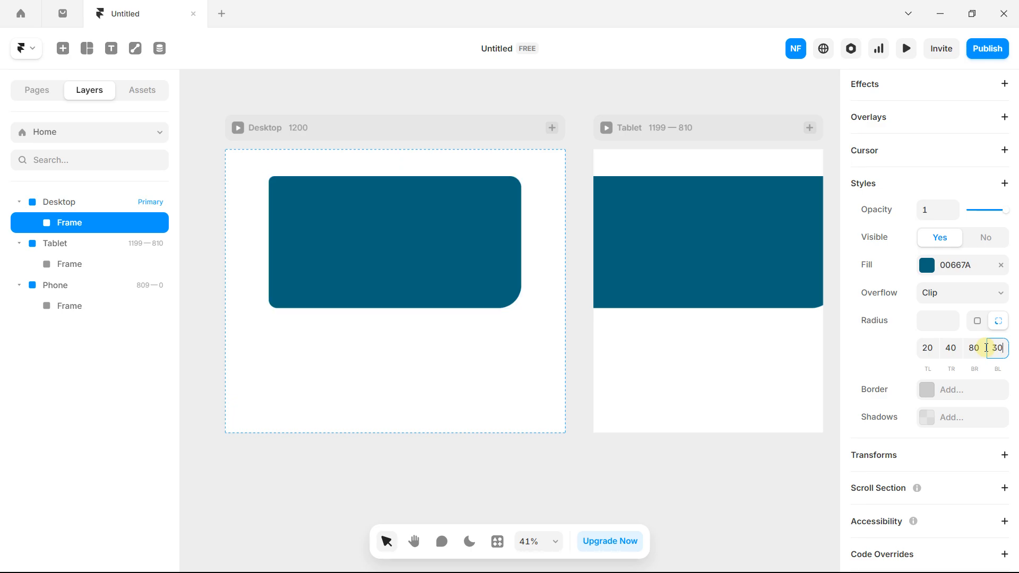
{"action": "left_click", "coordinate": [931, 346]}
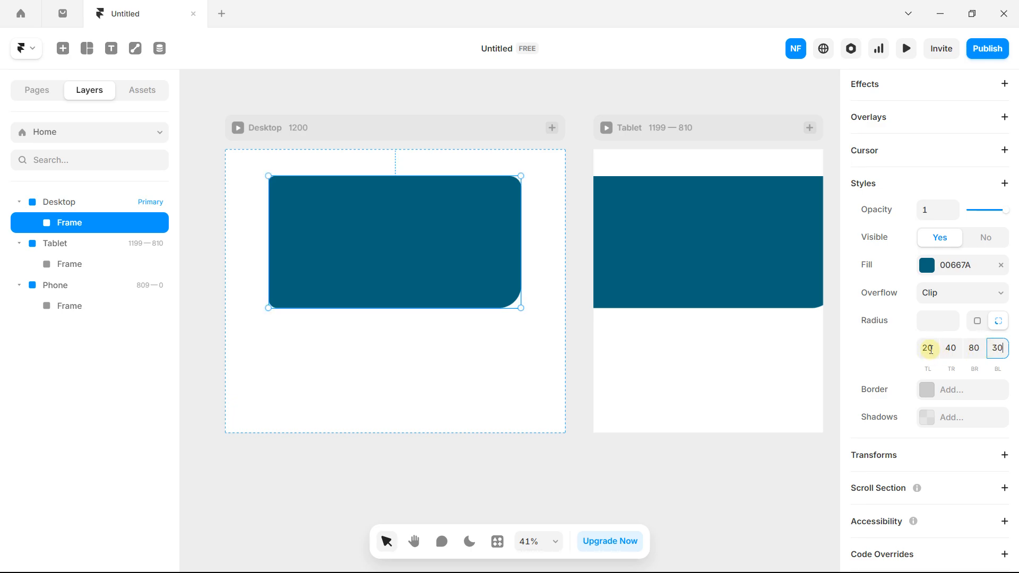
{"action": "left_click", "coordinate": [935, 322]}
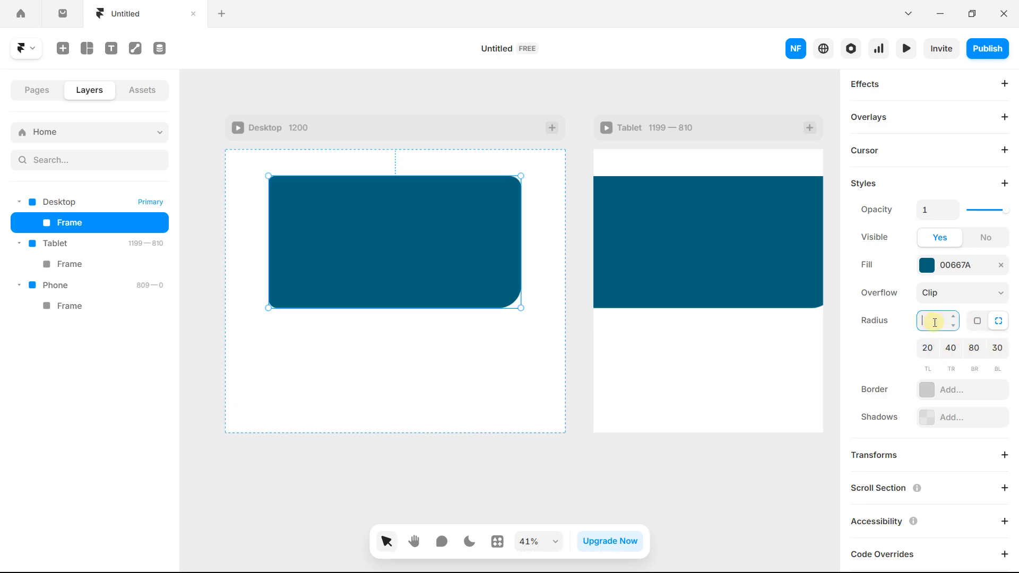
{"action": "key", "text": "Return"}
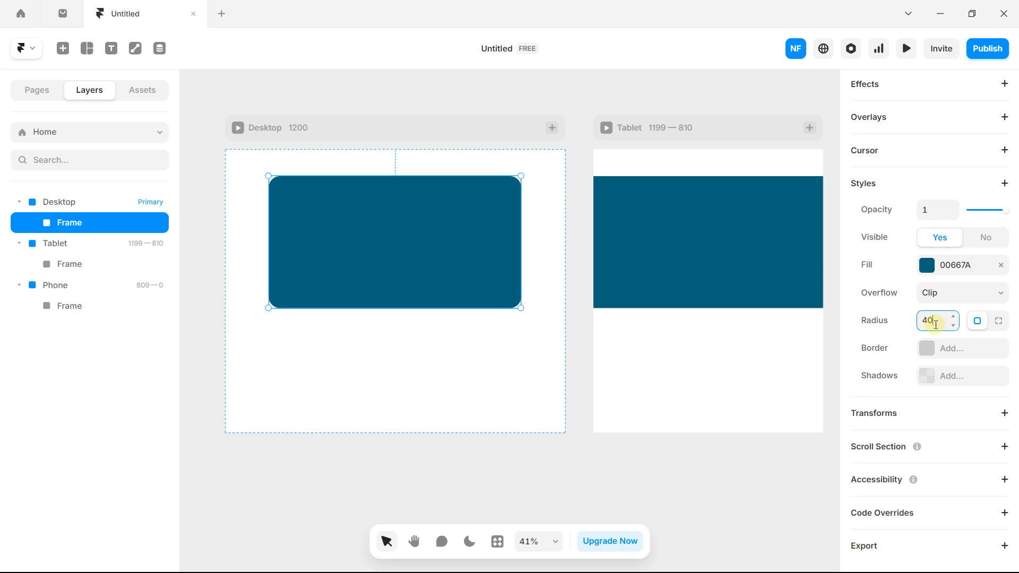
Step: Set radius 0, try an 18 px red FF0000 border on the frame, then remove it
{"action": "type", "text": "0"}
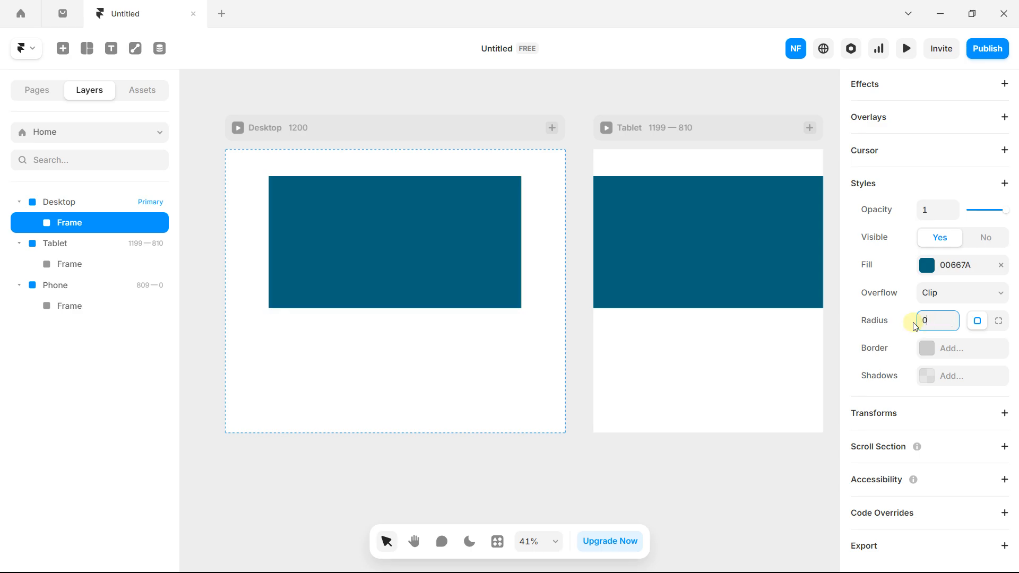
{"action": "left_click", "coordinate": [928, 350]}
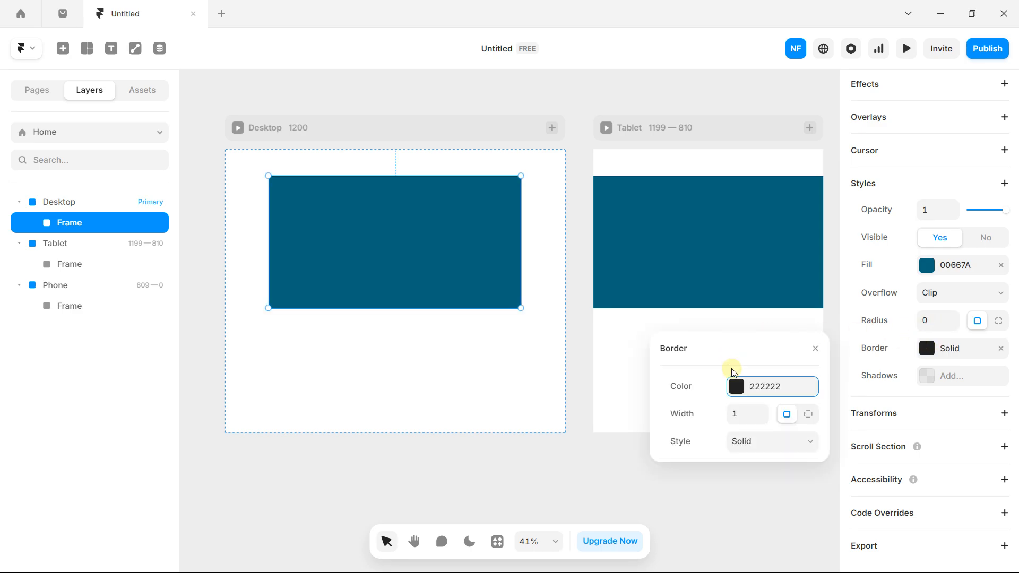
{"action": "left_click", "coordinate": [762, 410]}
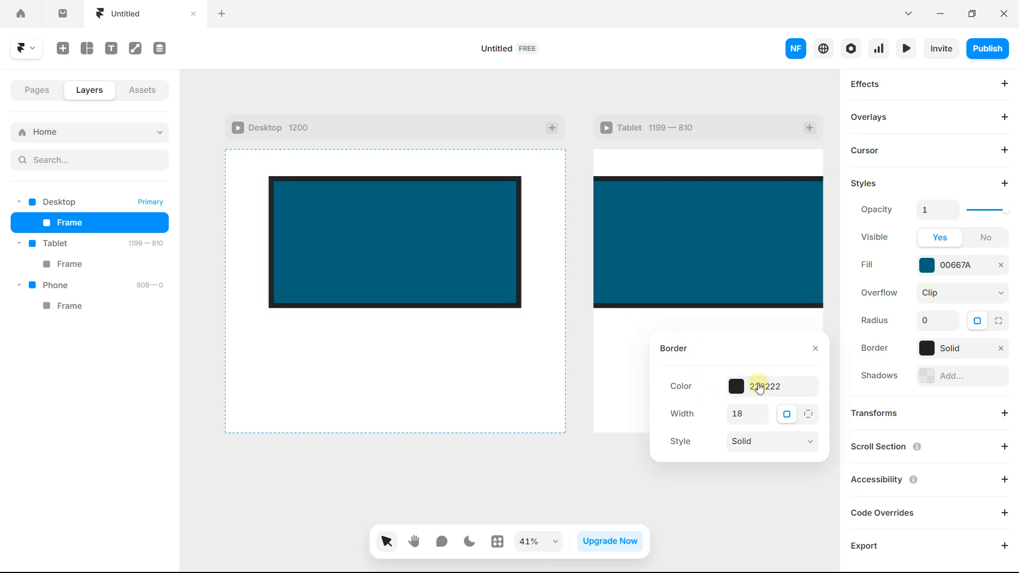
{"action": "left_click", "coordinate": [736, 386]}
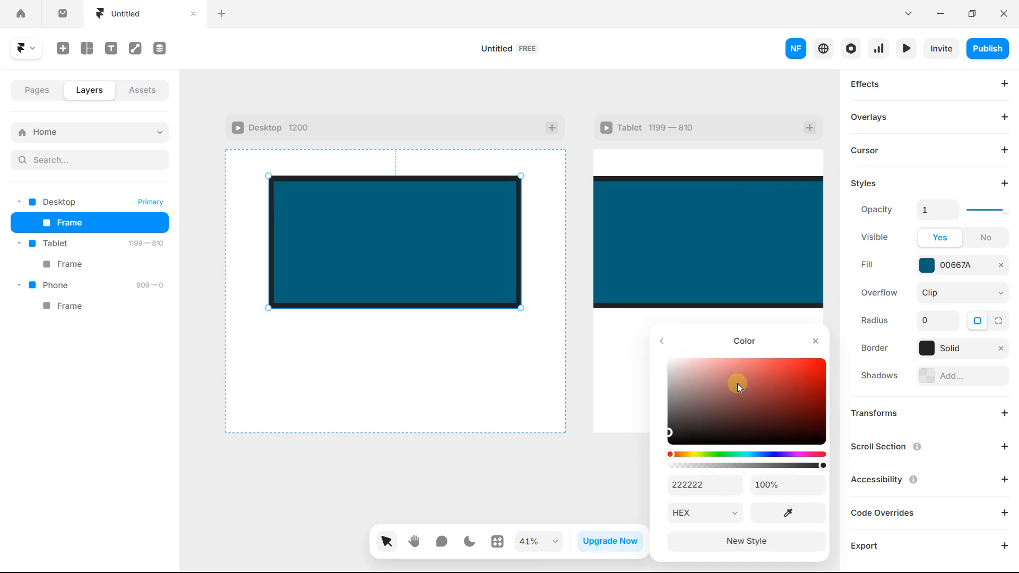
{"action": "left_click_drag", "start_coordinate": [737, 383], "coordinate": [795, 298]}
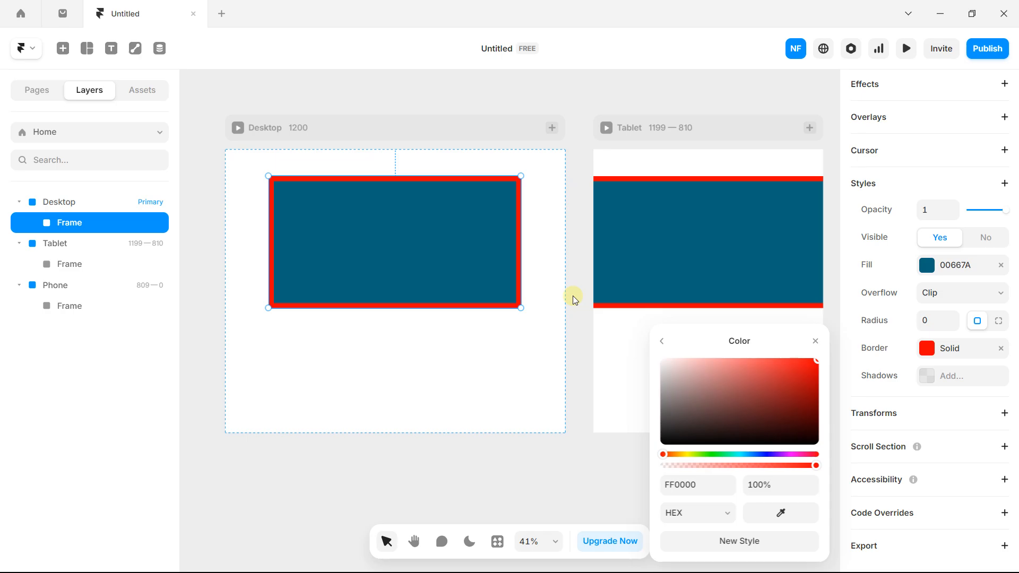
{"action": "left_click", "coordinate": [568, 329]}
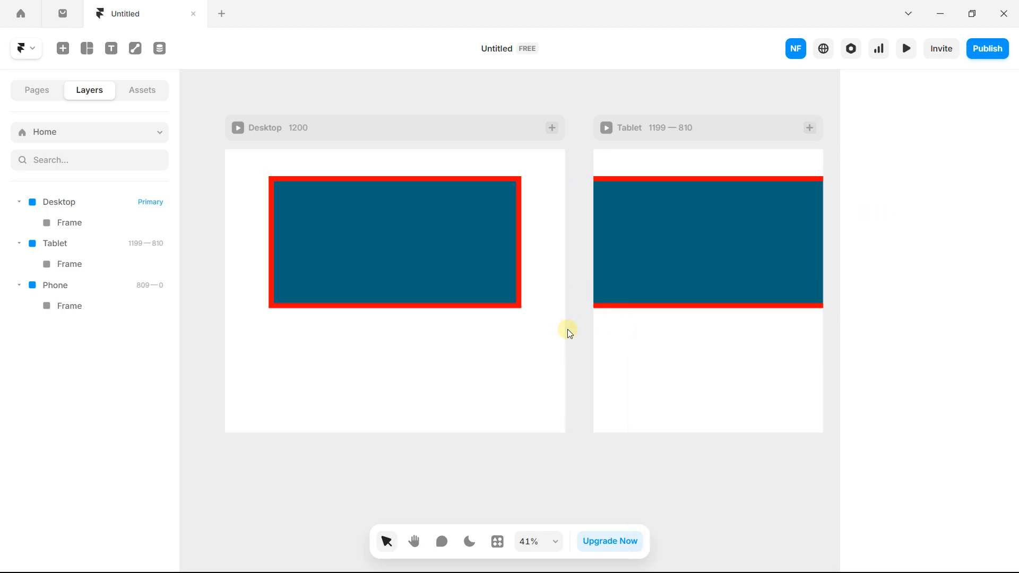
{"action": "left_click", "coordinate": [470, 259]}
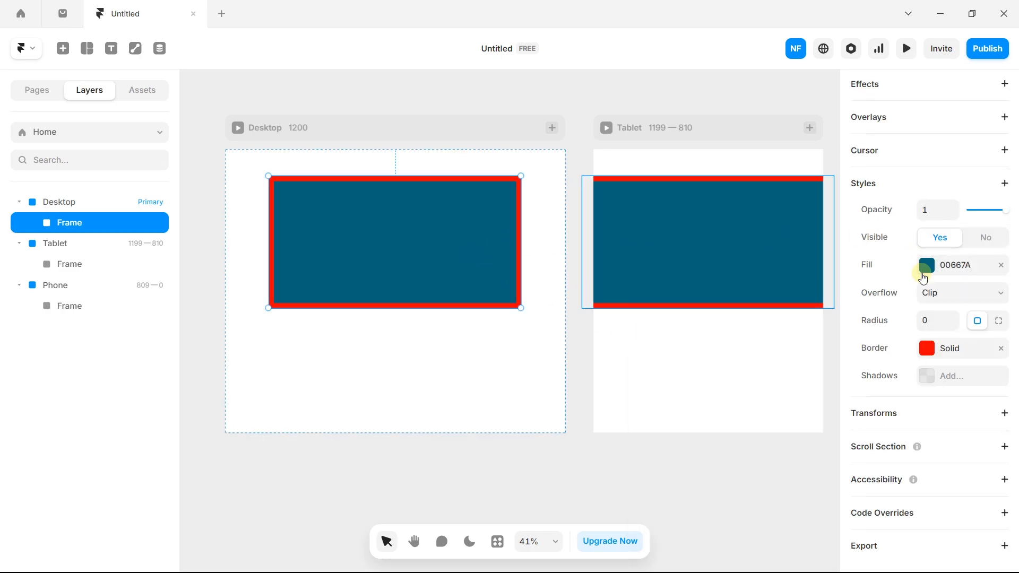
{"action": "left_click", "coordinate": [1001, 348]}
Step: Move the teal frame flush to the top-left and stretch it to full Desktop width
{"action": "left_click_drag", "start_coordinate": [408, 257], "coordinate": [366, 231]}
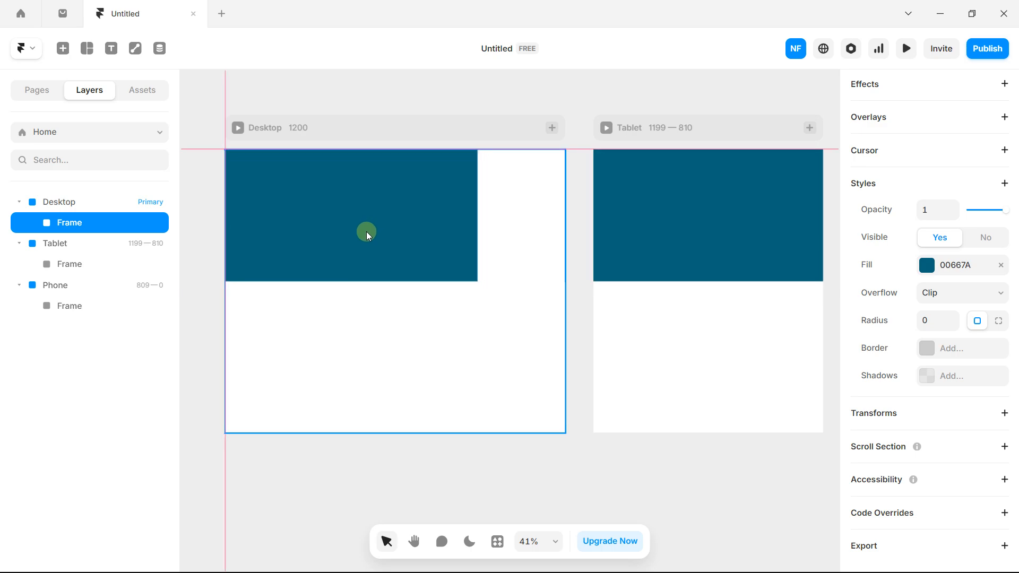
{"action": "left_click_drag", "start_coordinate": [477, 219], "coordinate": [566, 216]}
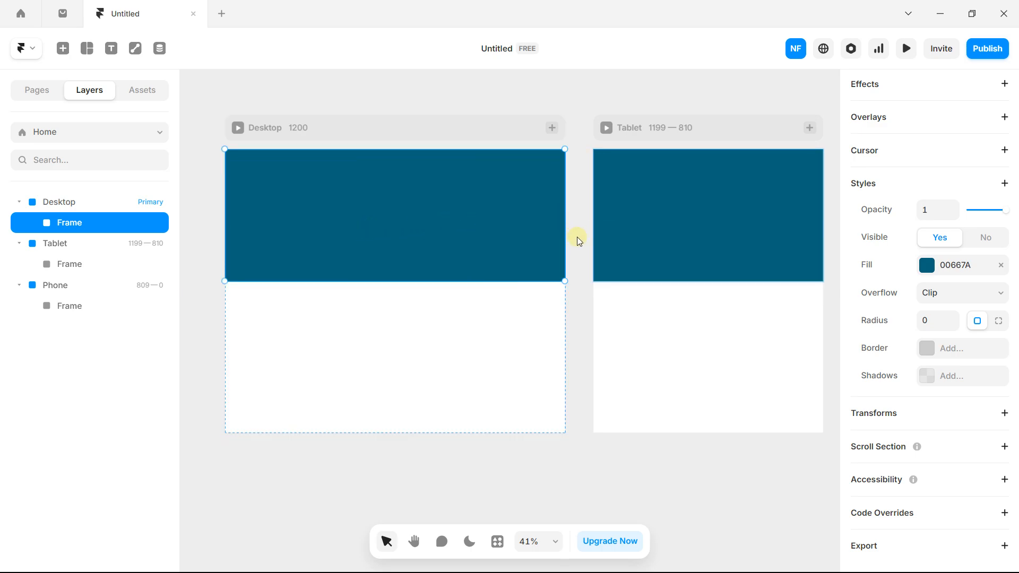
{"action": "left_click", "coordinate": [575, 236]}
Step: Add a 'Section' text layer in the teal header and enlarge it to about 104 px
{"action": "left_click", "coordinate": [111, 48]}
{"action": "left_click", "coordinate": [314, 212]}
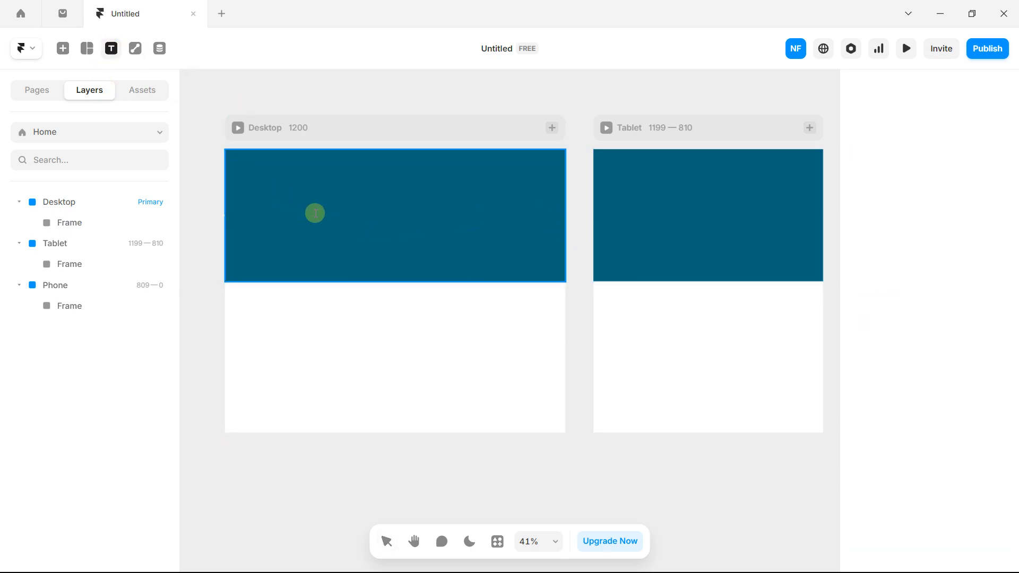
{"action": "type", "text": "Section"}
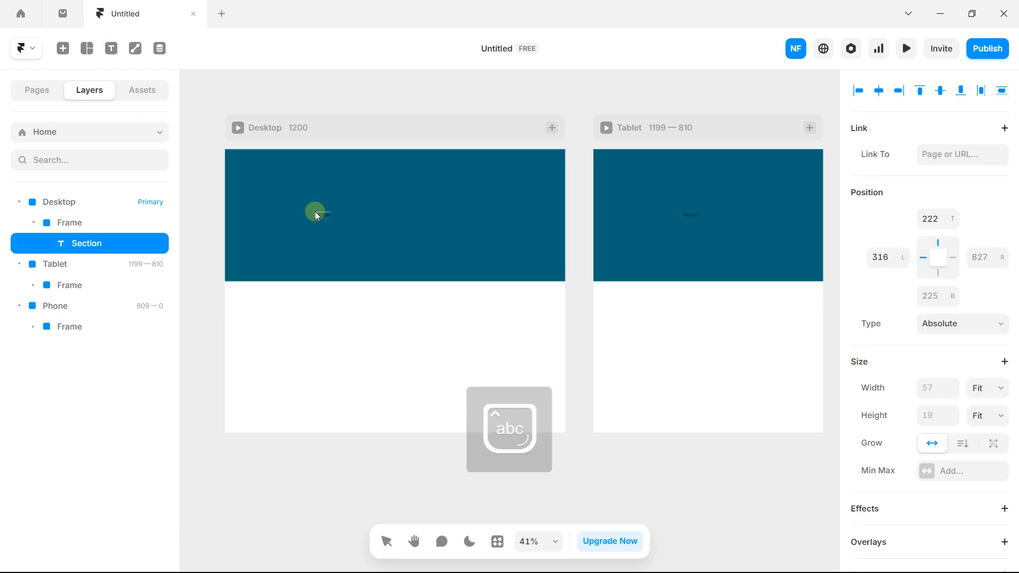
{"action": "left_click_drag", "start_coordinate": [326, 219], "coordinate": [440, 217]}
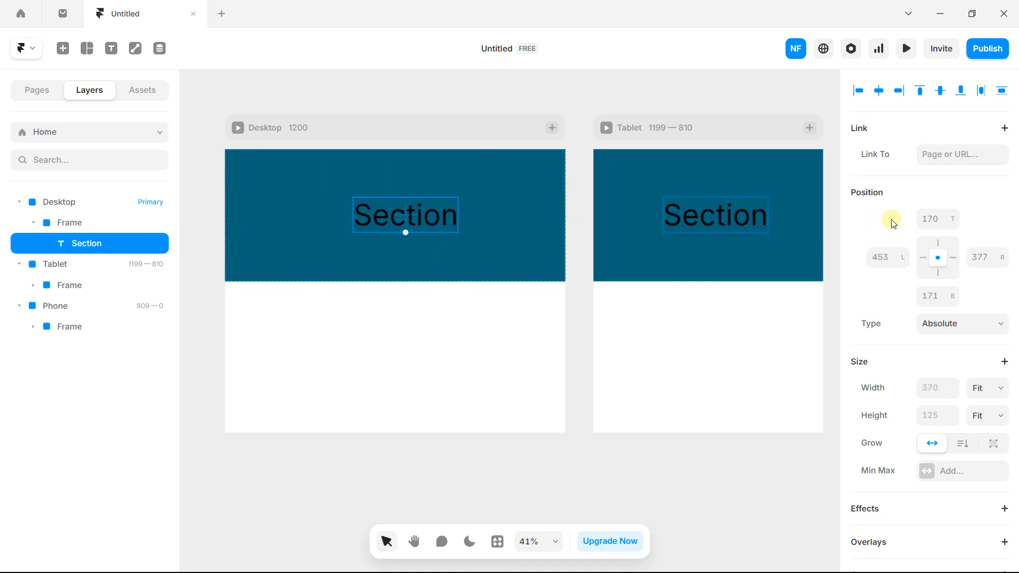
{"action": "scroll", "coordinate": [932, 289], "scroll_direction": "down", "scroll_amount": 1}
{"action": "scroll", "coordinate": [931, 288], "scroll_direction": "down", "scroll_amount": 5}
{"action": "scroll", "coordinate": [931, 286], "scroll_direction": "up", "scroll_amount": 6}
{"action": "scroll", "coordinate": [937, 287], "scroll_direction": "down", "scroll_amount": 1}
{"action": "scroll", "coordinate": [944, 322], "scroll_direction": "down", "scroll_amount": 8}
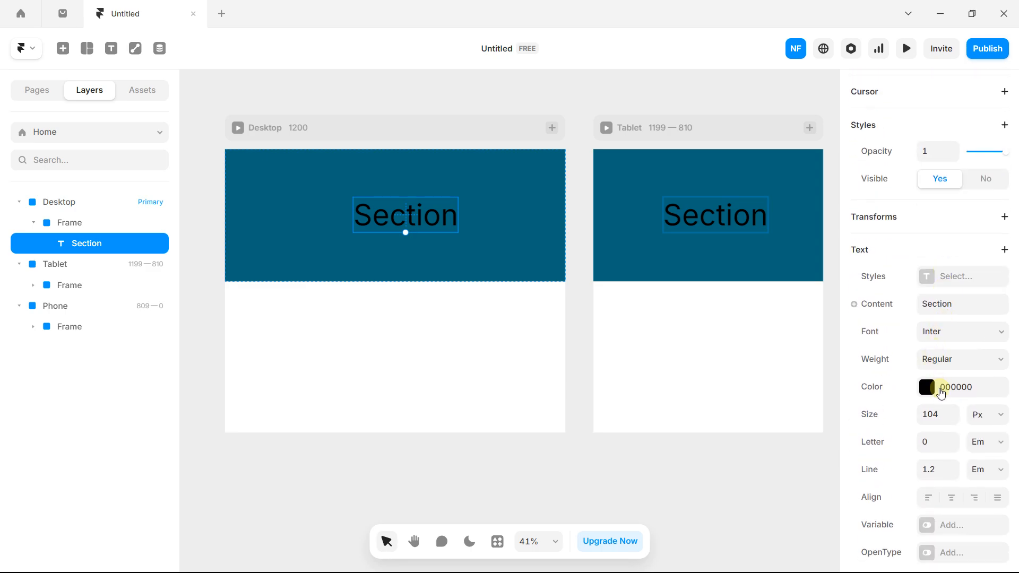
Step: Colour the Section text white FFFFFF and centre it in the header
{"action": "left_click", "coordinate": [927, 387]}
{"action": "type", "text": "FFFFFF"}
{"action": "left_click_drag", "start_coordinate": [374, 222], "coordinate": [365, 218]}
{"action": "left_click", "coordinate": [364, 325]}
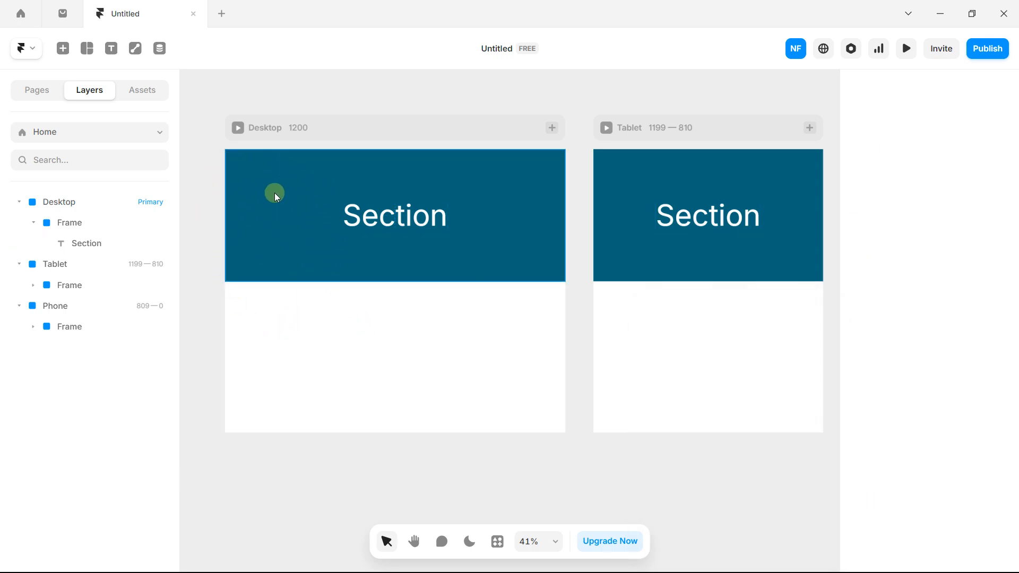
{"action": "left_click", "coordinate": [137, 49]}
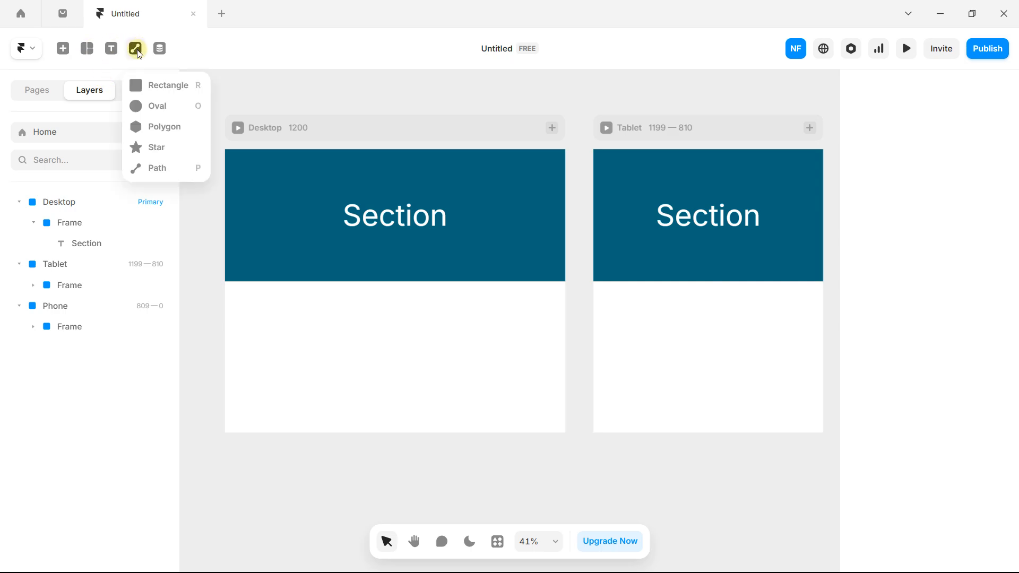
Step: Draw a small rectangle and move it into the teal header near its top
{"action": "left_click", "coordinate": [157, 86]}
{"action": "mouse_move", "coordinate": [285, 326]}
{"action": "left_mouse_down"}
{"action": "mouse_move", "coordinate": [391, 368]}
{"action": "mouse_move", "coordinate": [407, 351]}
{"action": "mouse_move", "coordinate": [329, 333]}
{"action": "left_mouse_up"}
{"action": "scroll", "coordinate": [307, 329], "scroll_direction": "up", "scroll_amount": 1}
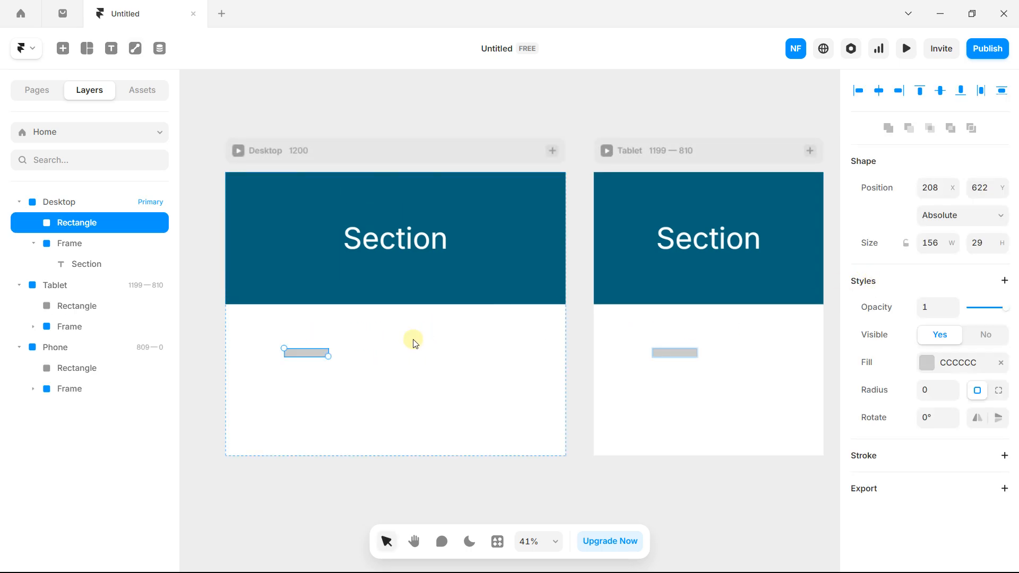
{"action": "left_click_drag", "start_coordinate": [294, 351], "coordinate": [282, 231]}
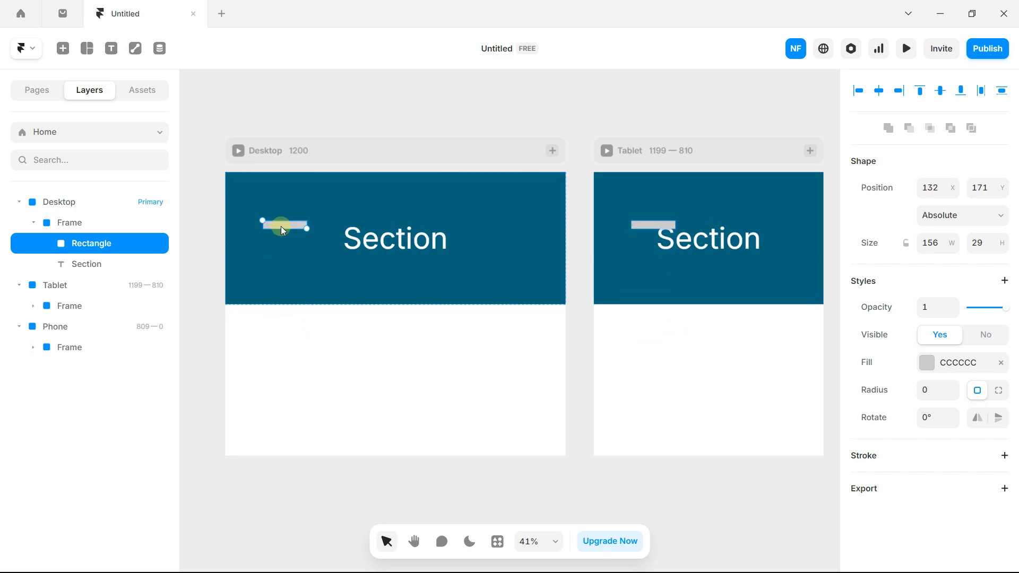
{"action": "scroll", "coordinate": [274, 231], "scroll_direction": "up", "scroll_amount": 3}
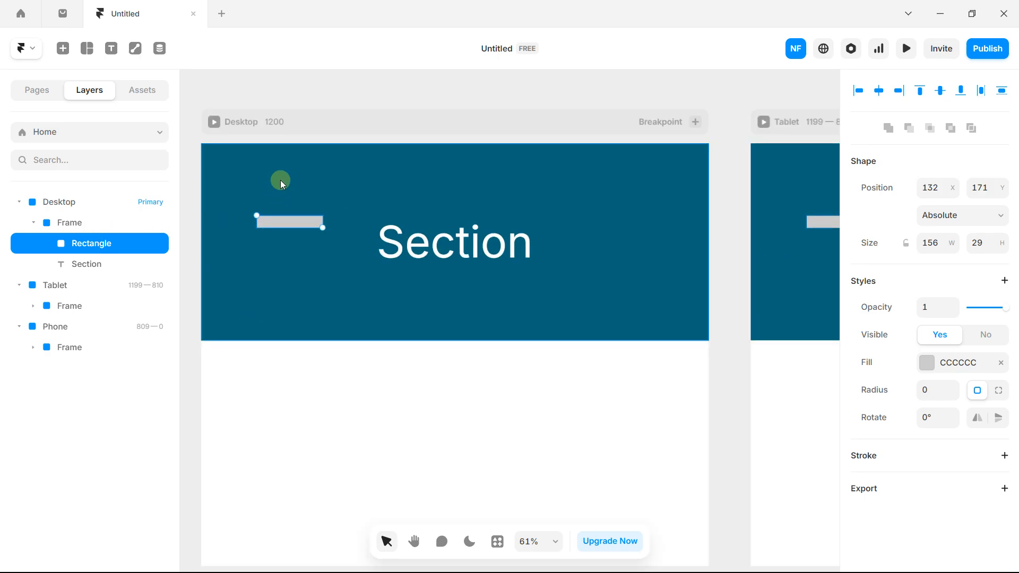
{"action": "left_click", "coordinate": [271, 174]}
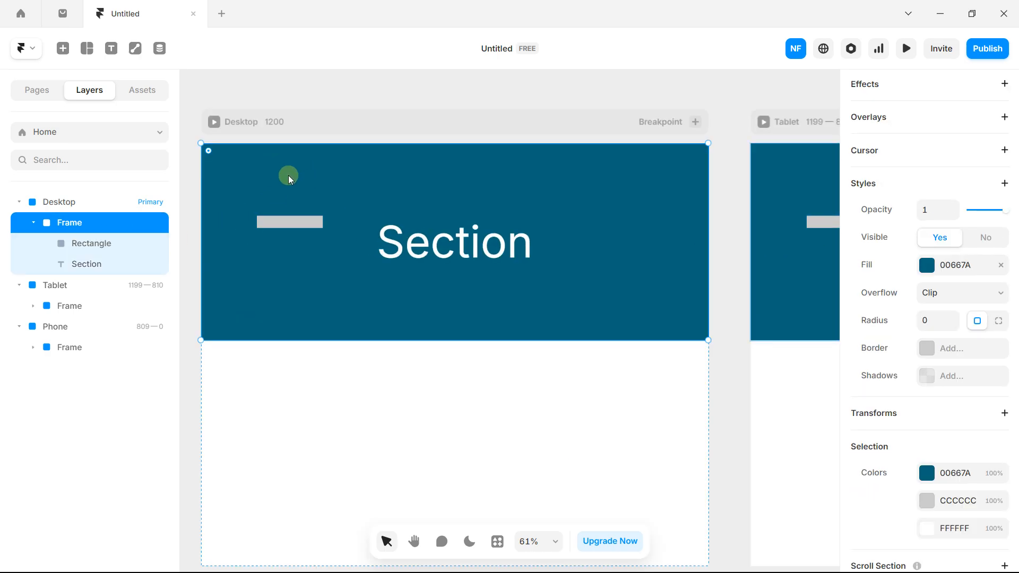
{"action": "left_click", "coordinate": [298, 221]}
{"action": "left_click_drag", "start_coordinate": [298, 221], "coordinate": [300, 193]}
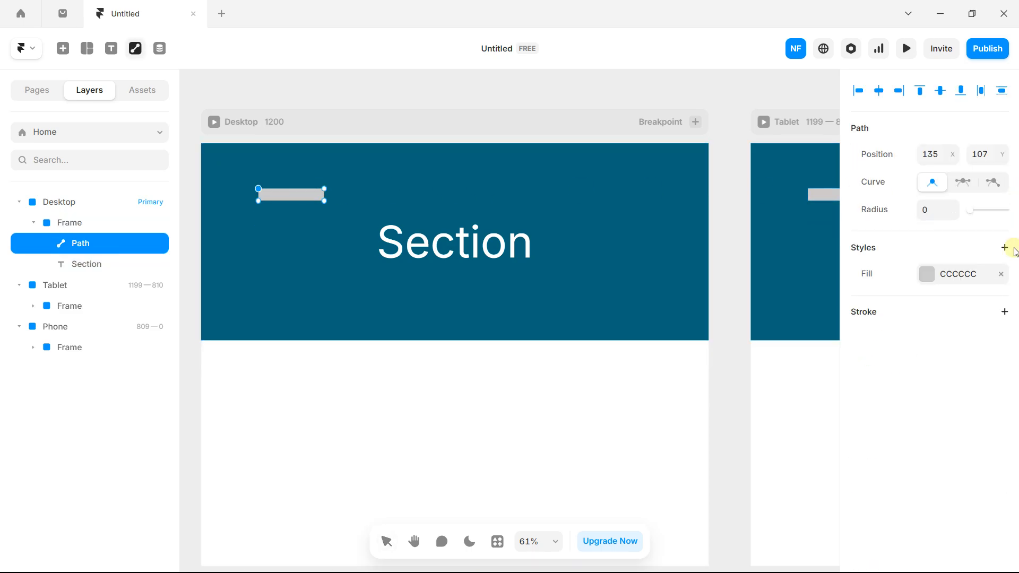
Step: Try a white fill and skewed shape, then undo back to the plain grey 156 × 29 rectangle
{"action": "left_click", "coordinate": [926, 274]}
{"action": "type", "text": "FFFFFF"}
{"action": "key", "text": "Return"}
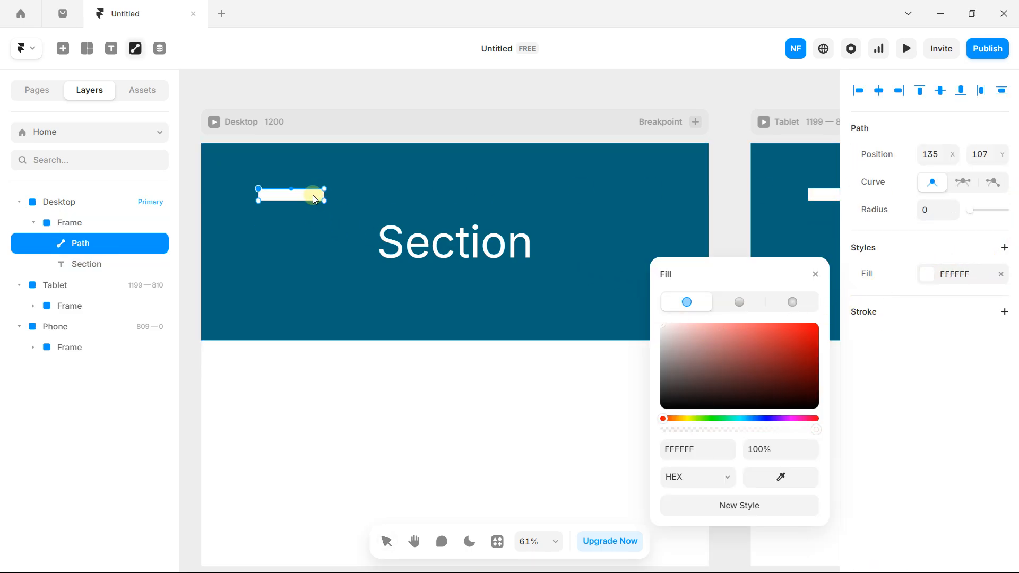
{"action": "left_click_drag", "start_coordinate": [313, 194], "coordinate": [298, 218]}
{"action": "key", "text": "ctrl+z"}
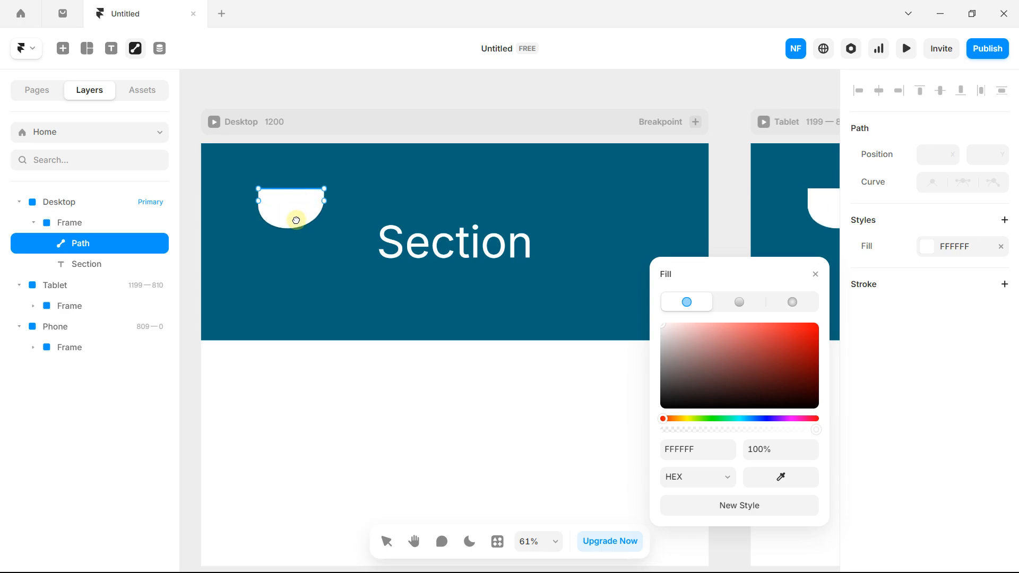
{"action": "key", "text": "ctrl+z"}
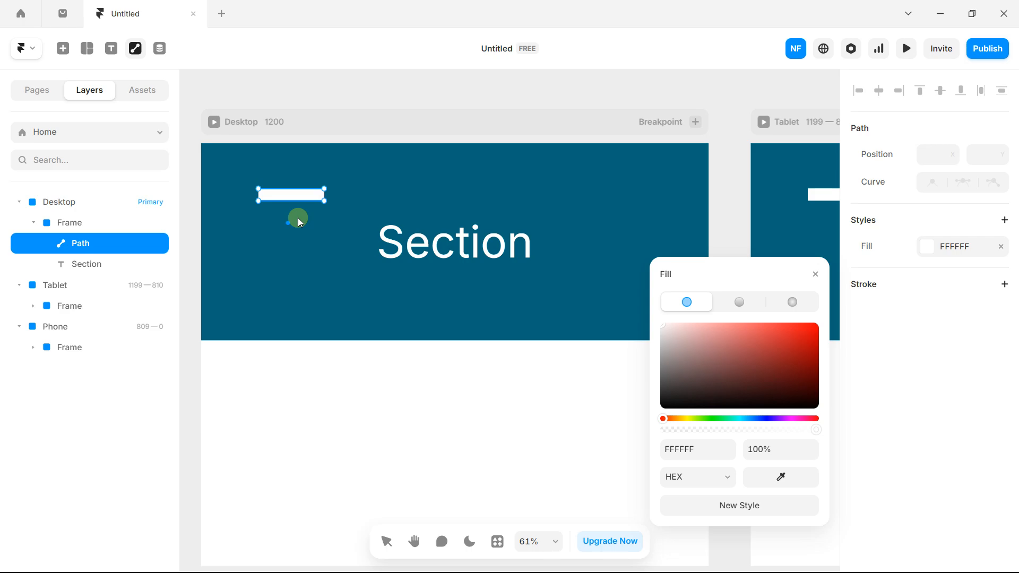
{"action": "key", "text": "ctrl+z"}
{"action": "key", "text": "ctrl+z"}
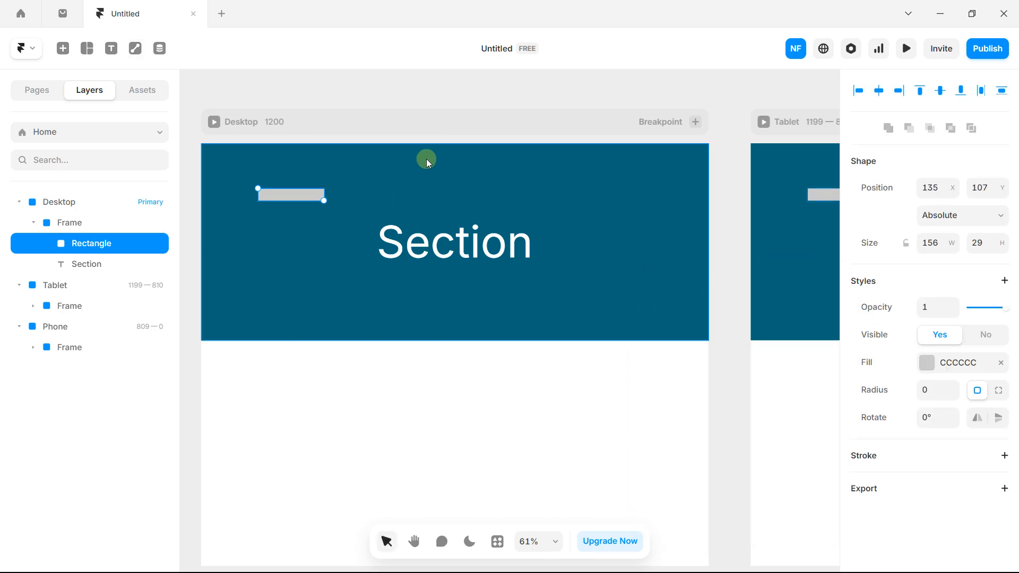
Step: Make the rectangle white FFFFFF and stretch it into a 651-wide bar across the header
{"action": "left_click", "coordinate": [398, 109]}
{"action": "left_click", "coordinate": [310, 196]}
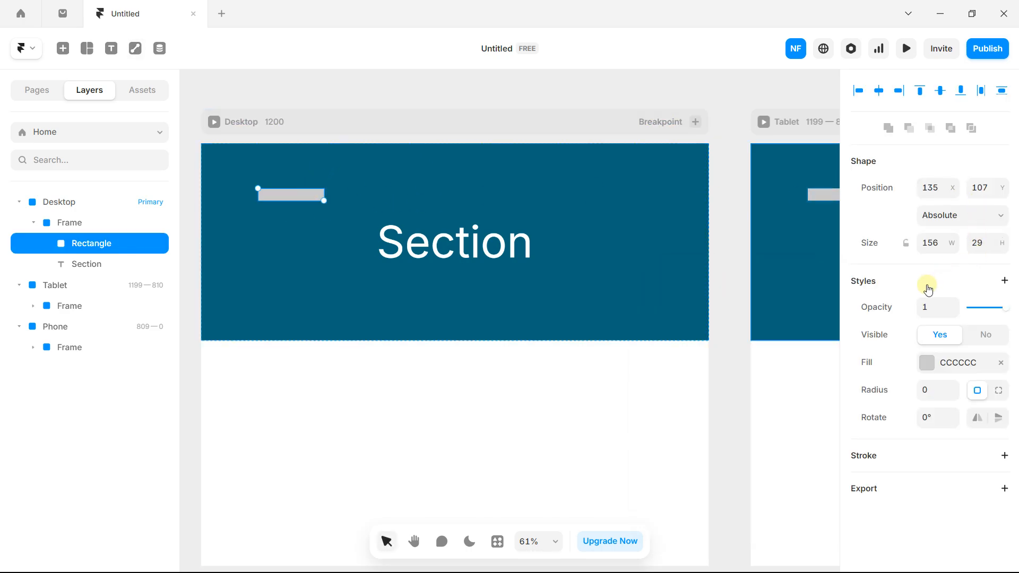
{"action": "left_click", "coordinate": [926, 363]}
{"action": "left_click_drag", "start_coordinate": [756, 416], "coordinate": [499, 249]}
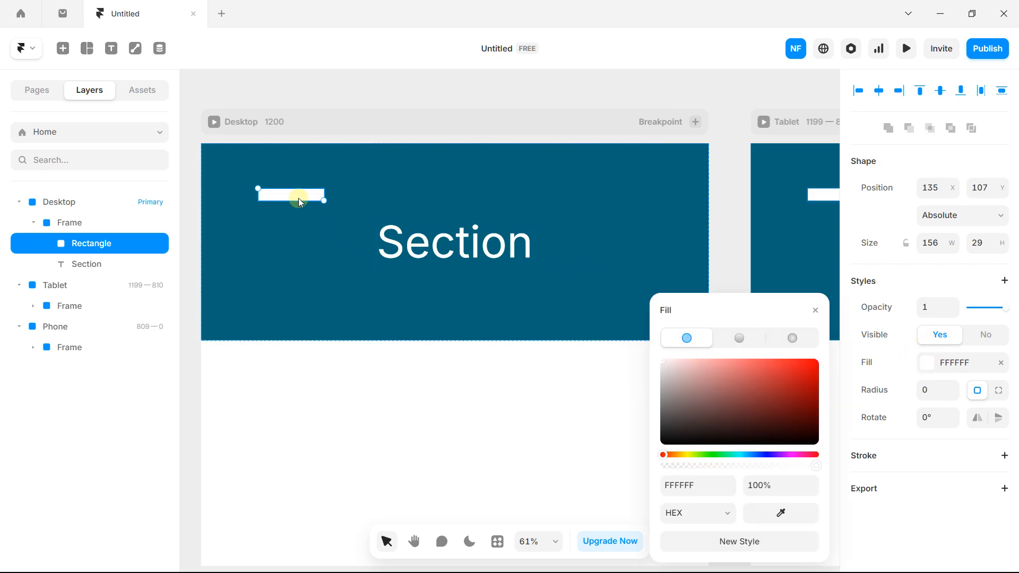
{"action": "left_click_drag", "start_coordinate": [298, 198], "coordinate": [595, 198]}
{"action": "left_click", "coordinate": [593, 414]}
Step: Duplicate the bar below the Section text and distribute bars and text evenly vertically
{"action": "left_click", "coordinate": [498, 189]}
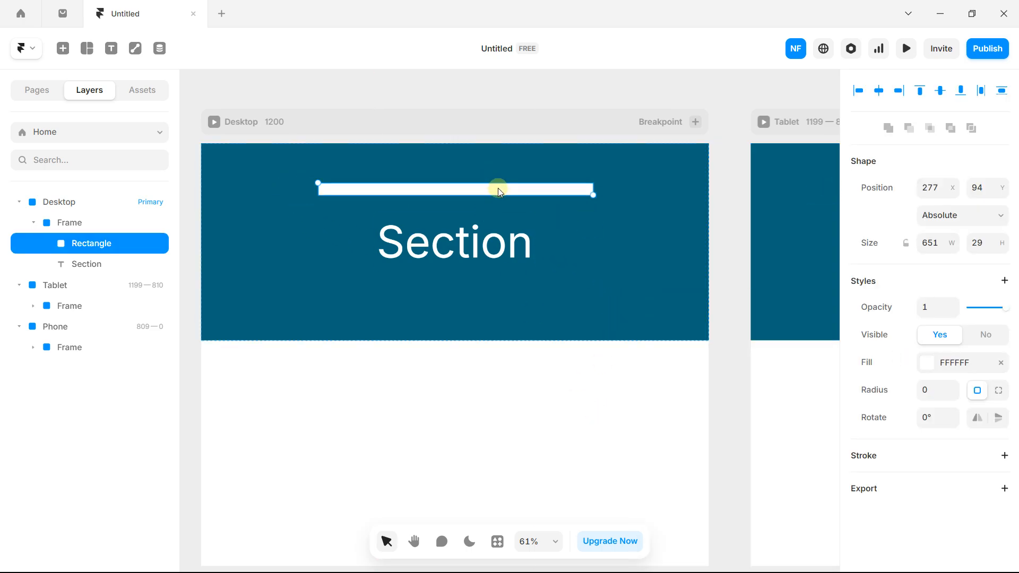
{"action": "left_click_drag", "start_coordinate": [497, 188], "coordinate": [497, 301]}
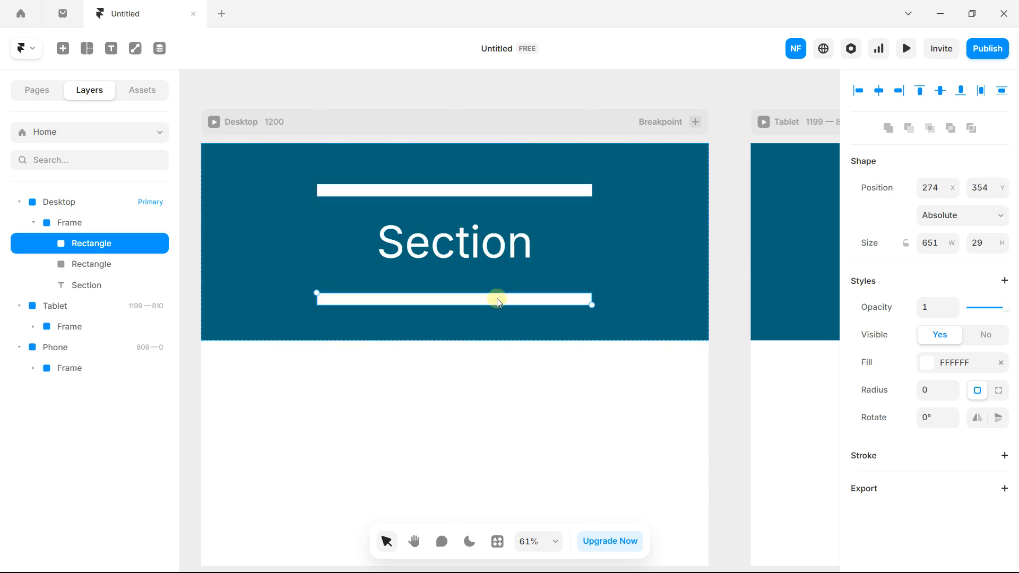
{"action": "left_click", "coordinate": [489, 253], "text": "shift"}
{"action": "left_click", "coordinate": [499, 189], "text": "shift"}
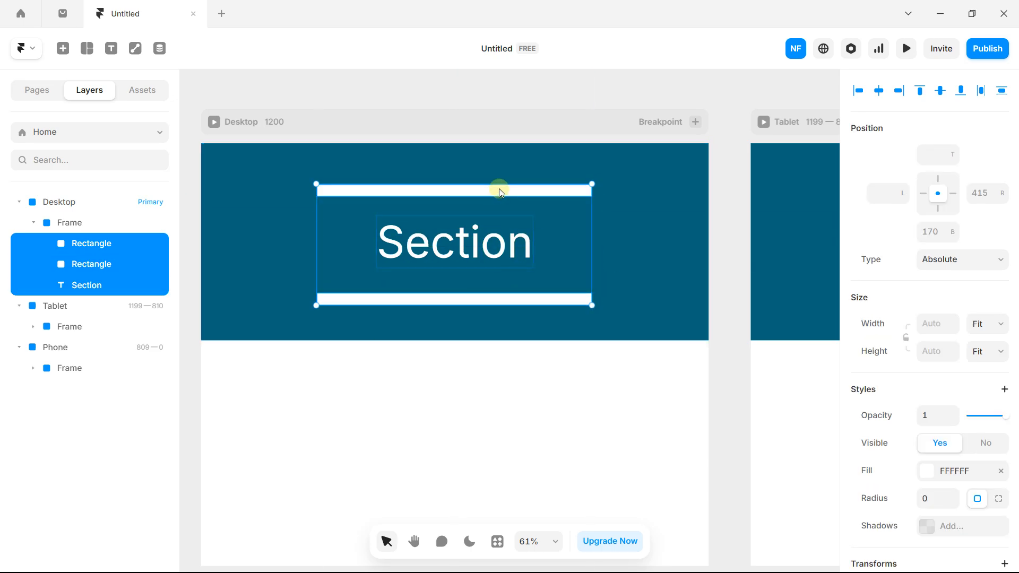
{"action": "left_click", "coordinate": [990, 98]}
{"action": "mouse_move", "coordinate": [474, 256]}
{"action": "left_mouse_down"}
{"action": "mouse_move", "coordinate": [495, 244]}
{"action": "mouse_move", "coordinate": [473, 242]}
{"action": "left_mouse_up"}
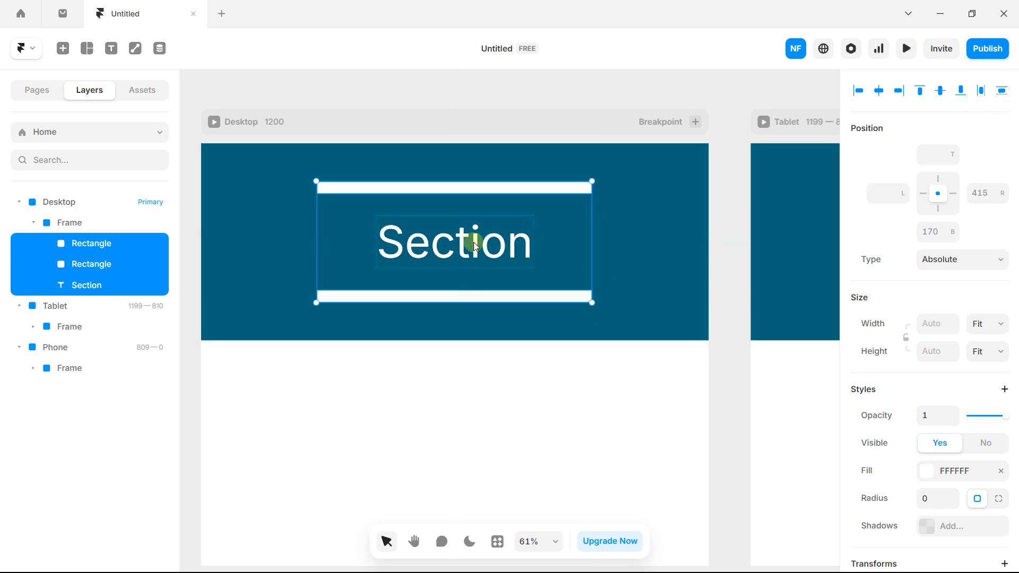
{"action": "left_click", "coordinate": [352, 368]}
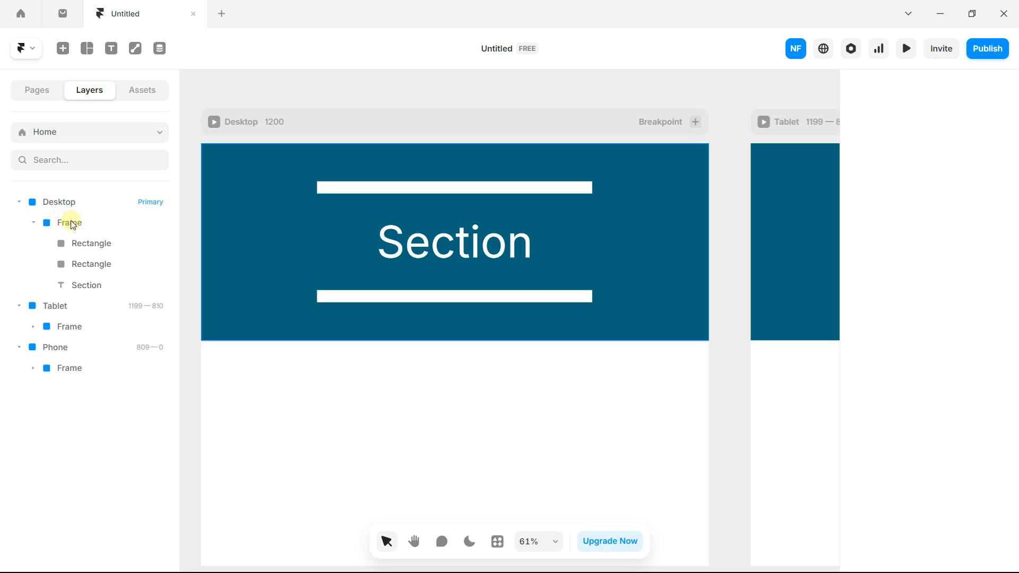
{"action": "left_click", "coordinate": [228, 189]}
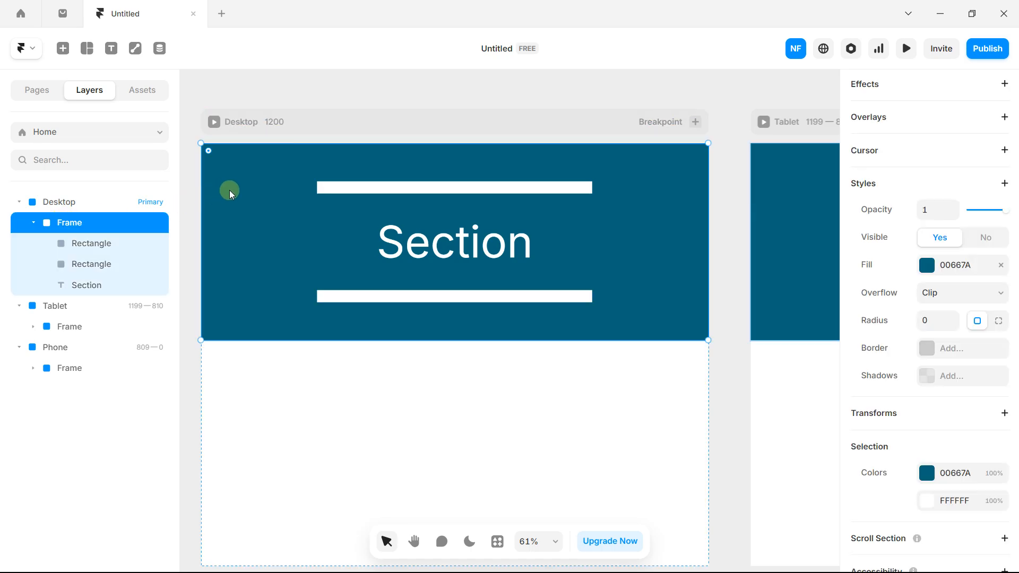
Step: Narrow the teal header from its left side, then select the top white bar and Section text
{"action": "mouse_move", "coordinate": [202, 255]}
{"action": "left_mouse_down"}
{"action": "mouse_move", "coordinate": [360, 254]}
{"action": "mouse_move", "coordinate": [182, 244]}
{"action": "mouse_move", "coordinate": [354, 255]}
{"action": "mouse_move", "coordinate": [221, 248]}
{"action": "left_mouse_up"}
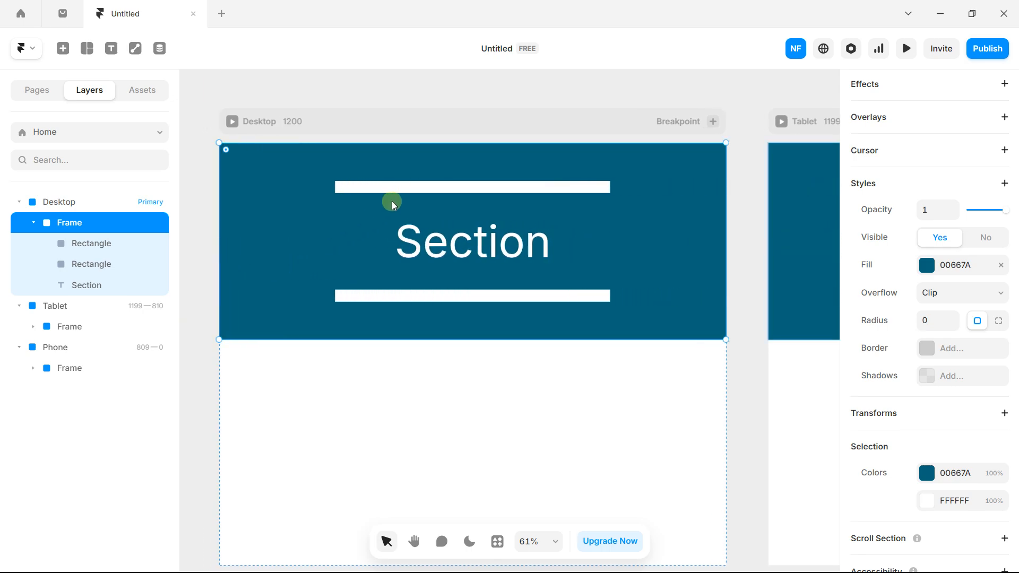
{"action": "left_click", "coordinate": [401, 191]}
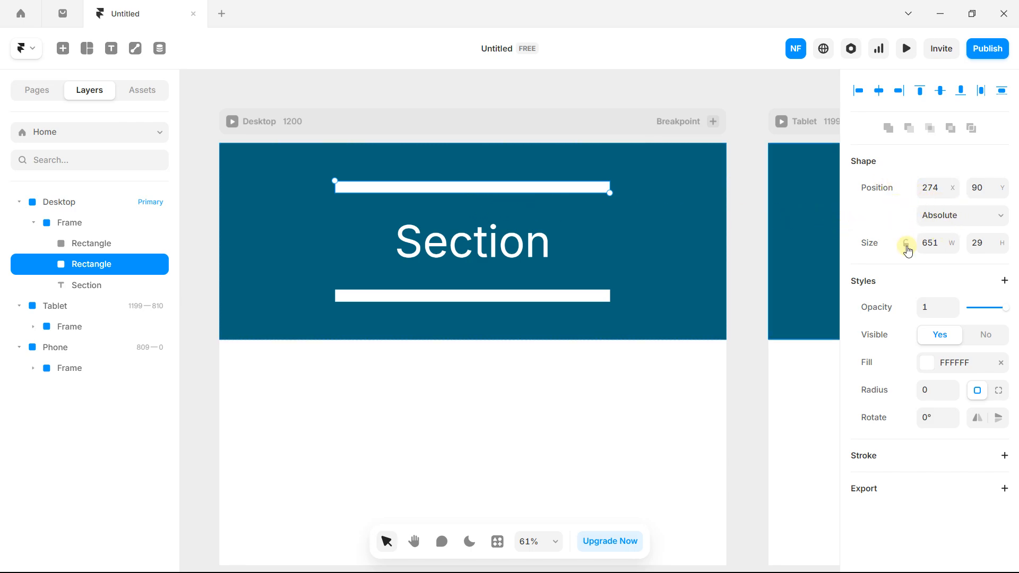
{"action": "left_click", "coordinate": [425, 233]}
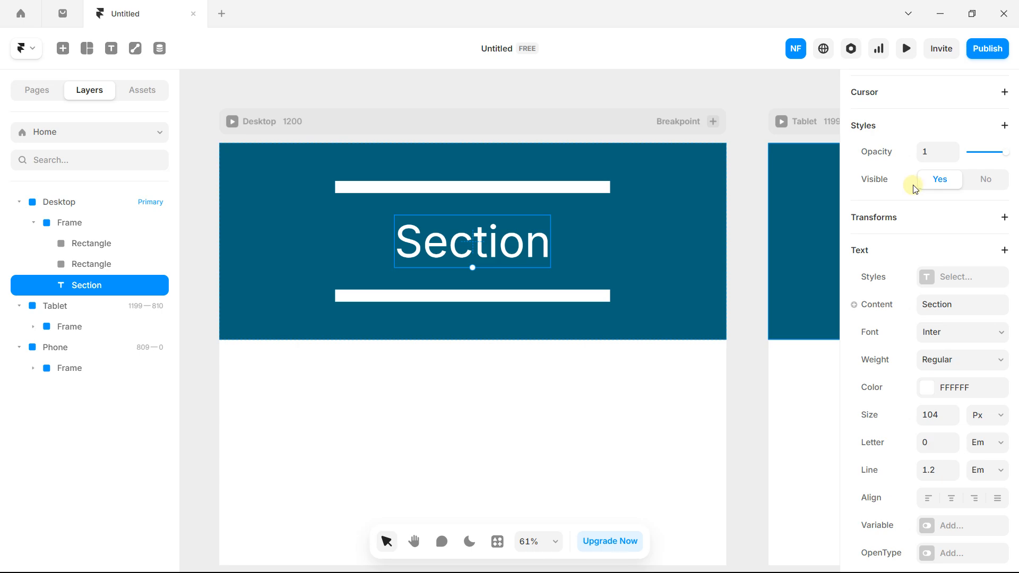
{"action": "scroll", "coordinate": [937, 224], "scroll_direction": "up", "scroll_amount": 3}
{"action": "scroll", "coordinate": [936, 223], "scroll_direction": "up", "scroll_amount": 5}
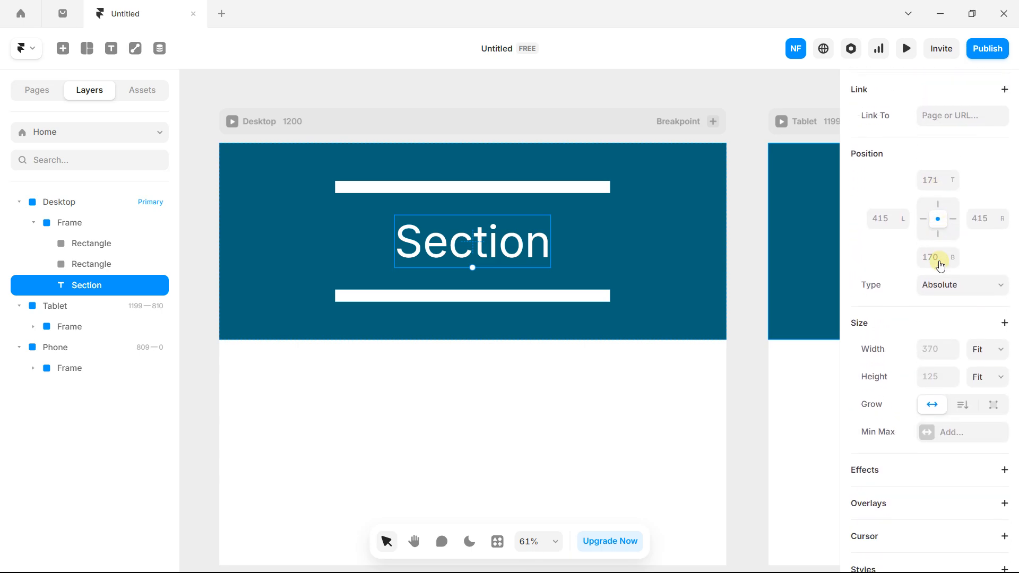
{"action": "scroll", "coordinate": [943, 286], "scroll_direction": "down", "scroll_amount": 1}
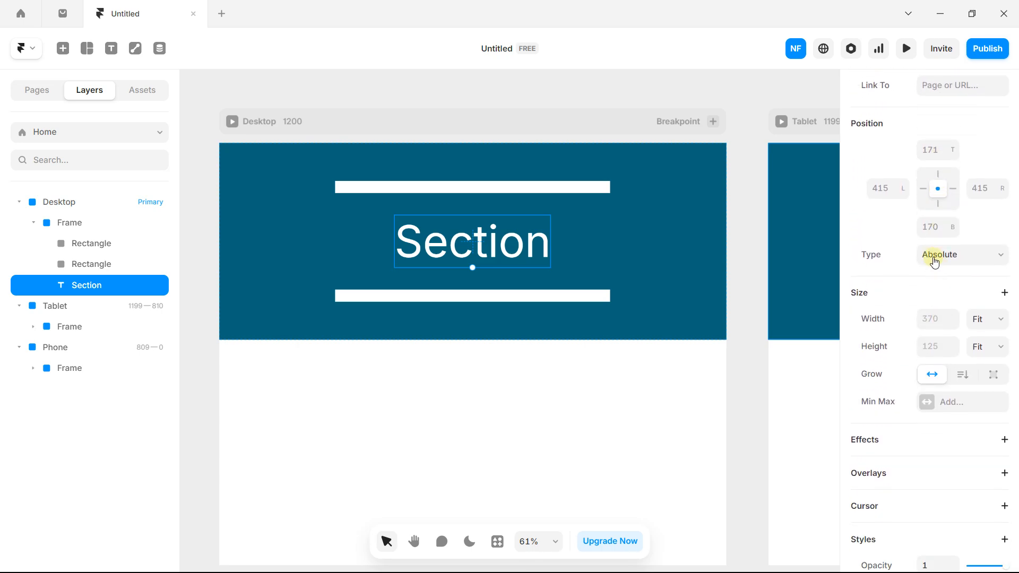
Step: Narrow the teal header frame from its right side
{"action": "left_click", "coordinate": [662, 257]}
{"action": "left_click_drag", "start_coordinate": [724, 177], "coordinate": [645, 199]}
{"action": "scroll", "coordinate": [638, 202], "scroll_direction": "down", "scroll_amount": 3}
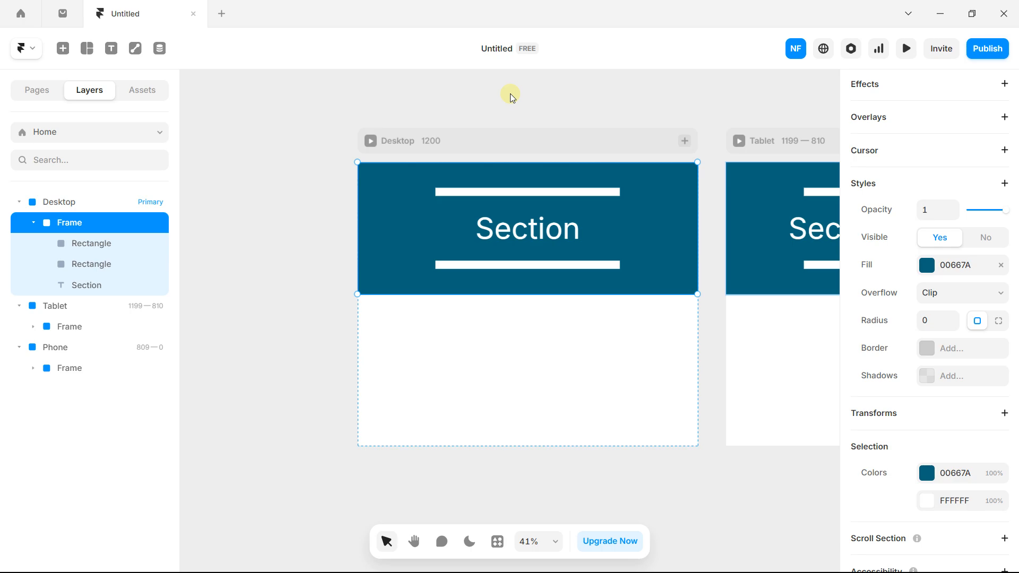
Step: Bring the breakpoint tops into view and select the whole Desktop breakpoint
{"action": "left_click_drag", "start_coordinate": [533, 158], "coordinate": [440, 72]}
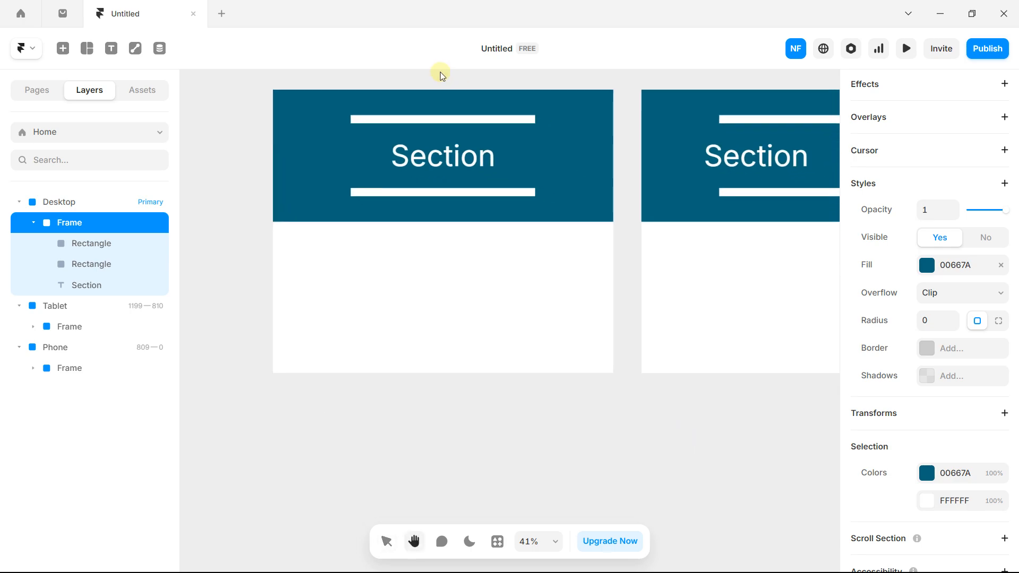
{"action": "scroll", "coordinate": [372, 159], "scroll_direction": "up", "scroll_amount": 1}
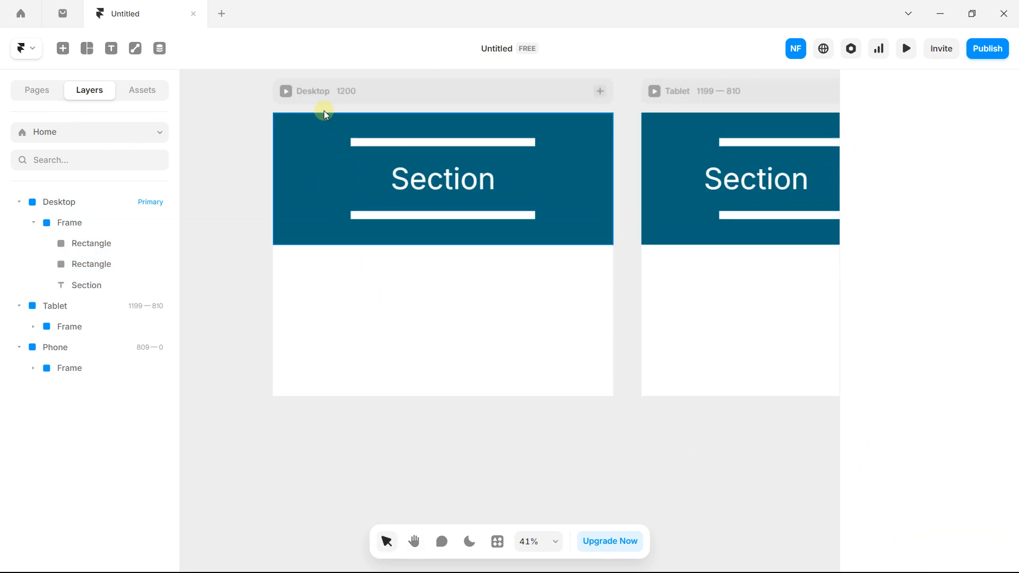
{"action": "left_click", "coordinate": [336, 124]}
Step: Make the Desktop breakpoint taller and draw a new frame below the teal header
{"action": "left_click_drag", "start_coordinate": [444, 398], "coordinate": [443, 455]}
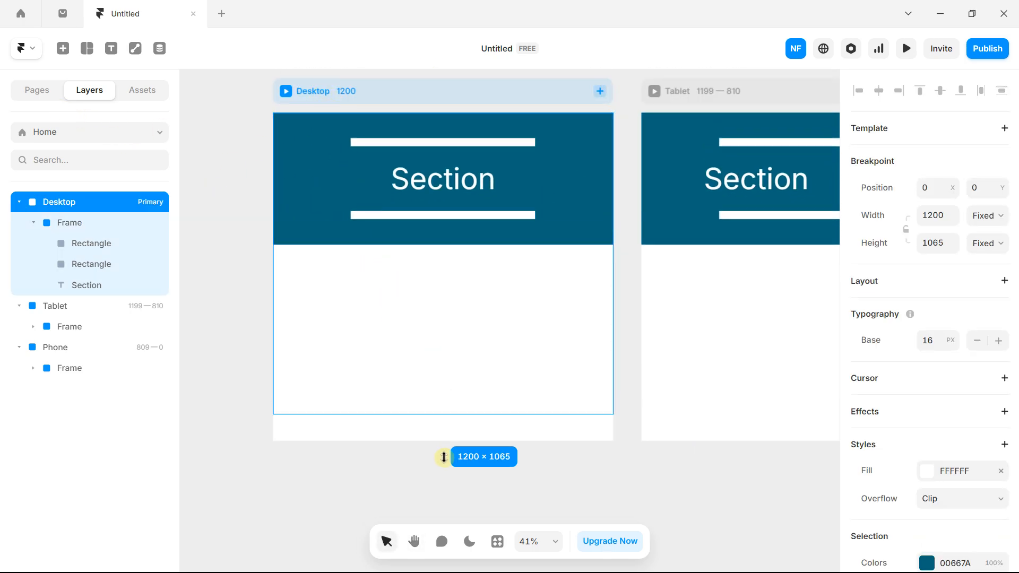
{"action": "left_click", "coordinate": [220, 199]}
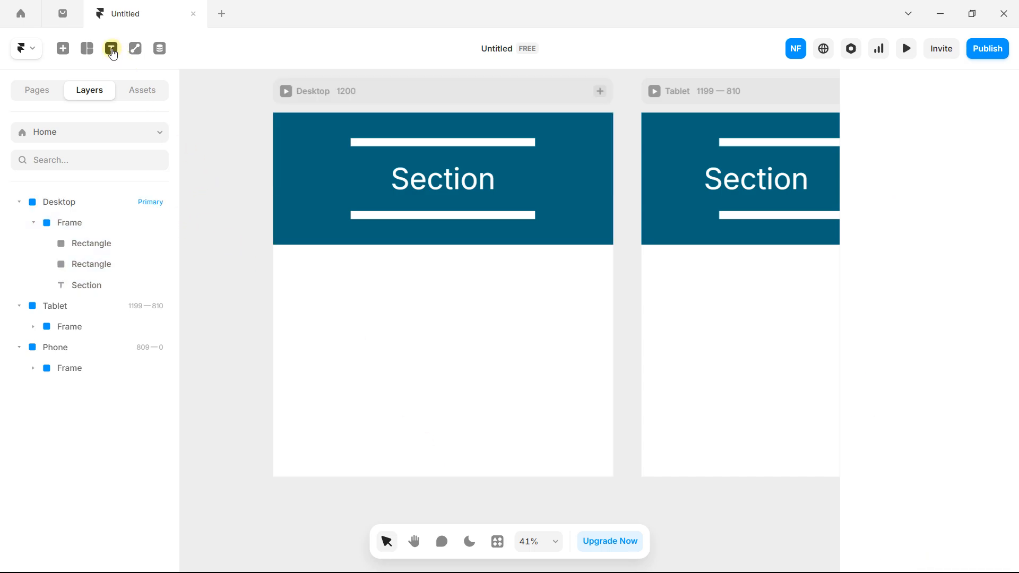
{"action": "left_click", "coordinate": [87, 49]}
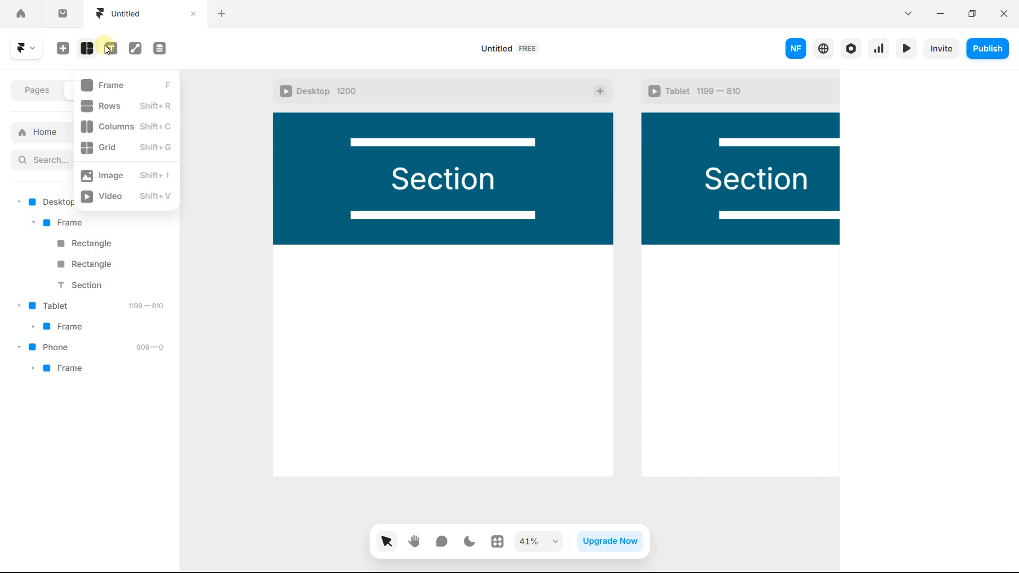
{"action": "left_click", "coordinate": [106, 84]}
{"action": "mouse_move", "coordinate": [294, 302]}
{"action": "left_mouse_down"}
{"action": "mouse_move", "coordinate": [523, 404]}
{"action": "mouse_move", "coordinate": [558, 402]}
{"action": "left_mouse_up"}
{"action": "left_click_drag", "start_coordinate": [471, 355], "coordinate": [476, 349]}
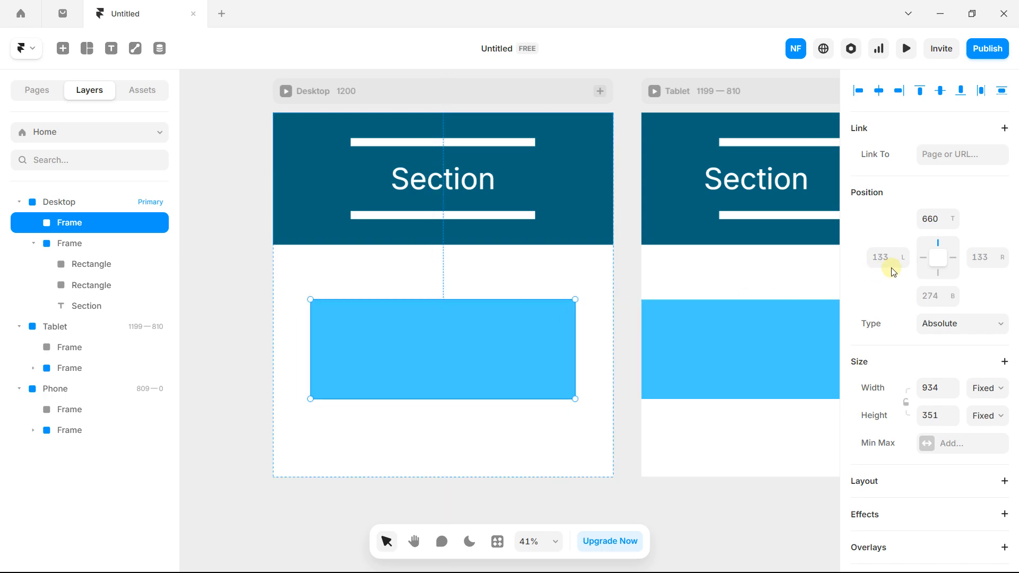
{"action": "scroll", "coordinate": [925, 286], "scroll_direction": "down", "scroll_amount": 3}
{"action": "scroll", "coordinate": [926, 286], "scroll_direction": "down", "scroll_amount": 3}
Step: Fill the new frame with strong orange FF6A00
{"action": "left_click", "coordinate": [926, 418]}
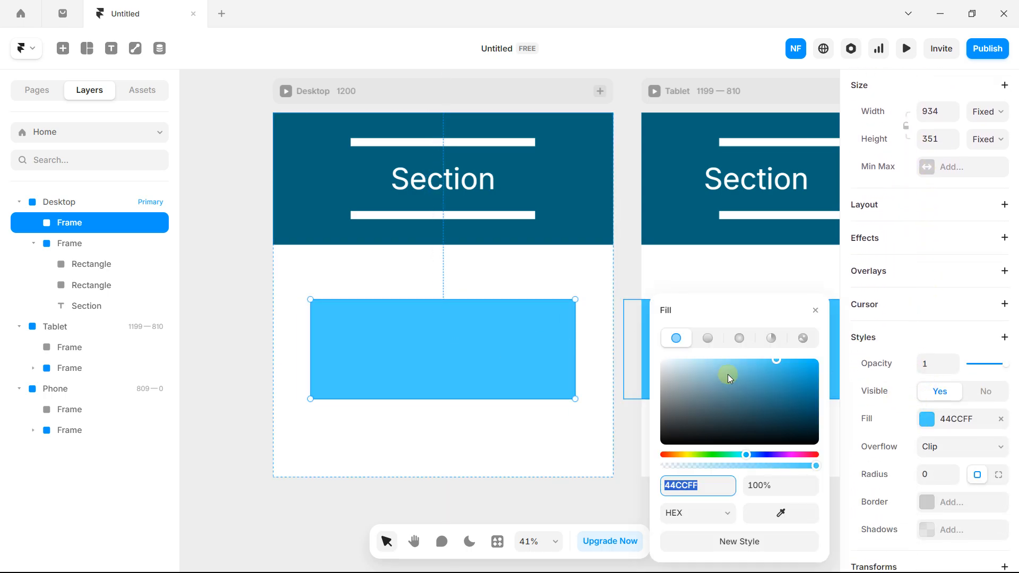
{"action": "left_click", "coordinate": [673, 455]}
{"action": "left_click_drag", "start_coordinate": [760, 380], "coordinate": [824, 351]}
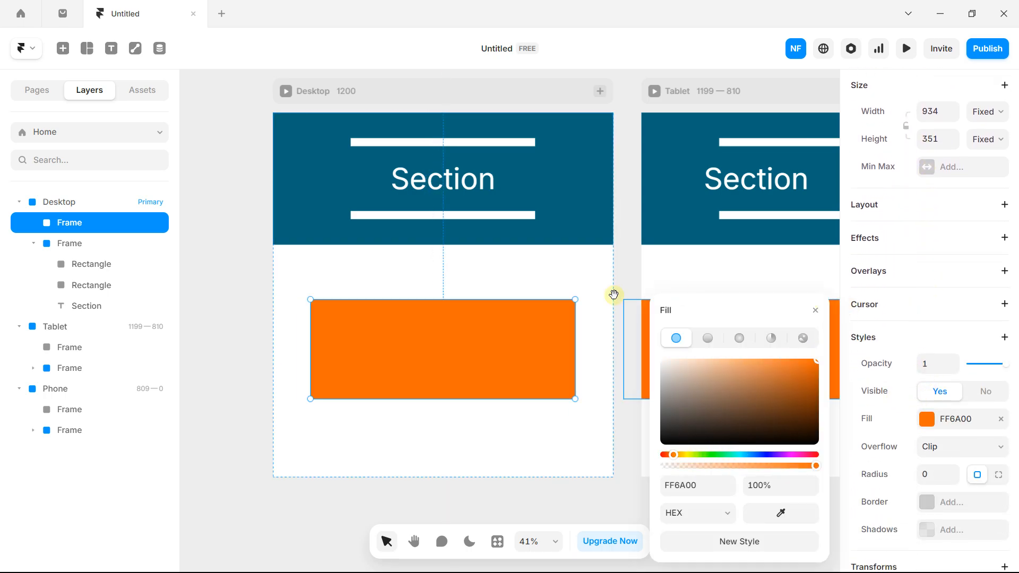
{"action": "key", "text": "space"}
{"action": "left_click_drag", "start_coordinate": [466, 299], "coordinate": [446, 262]}
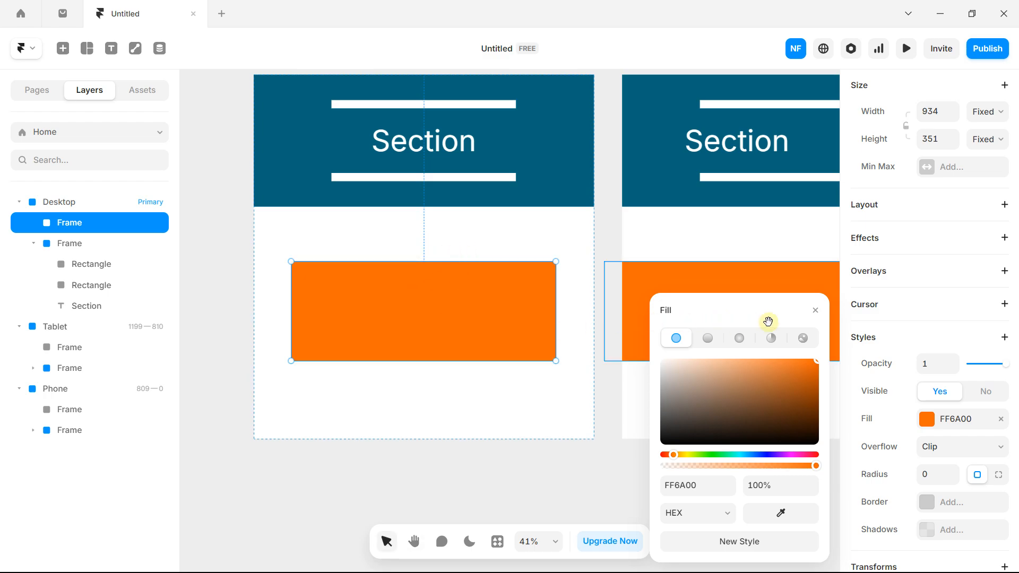
{"action": "left_click", "coordinate": [815, 310]}
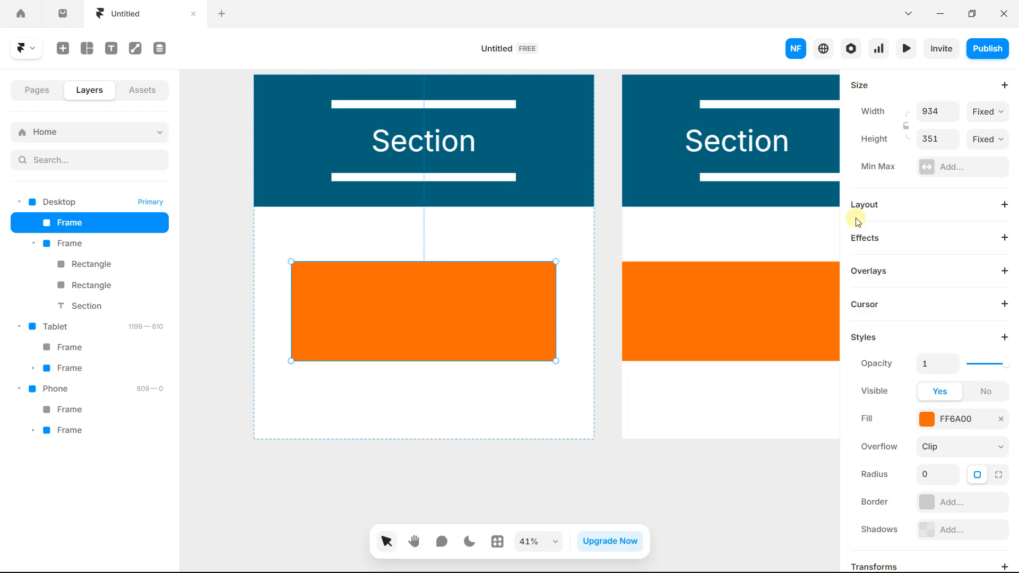
Step: Try relative width (78%) and height (27%), then revert the orange frame to fixed 934 × 351
{"action": "scroll", "coordinate": [916, 213], "scroll_direction": "up", "scroll_amount": 4}
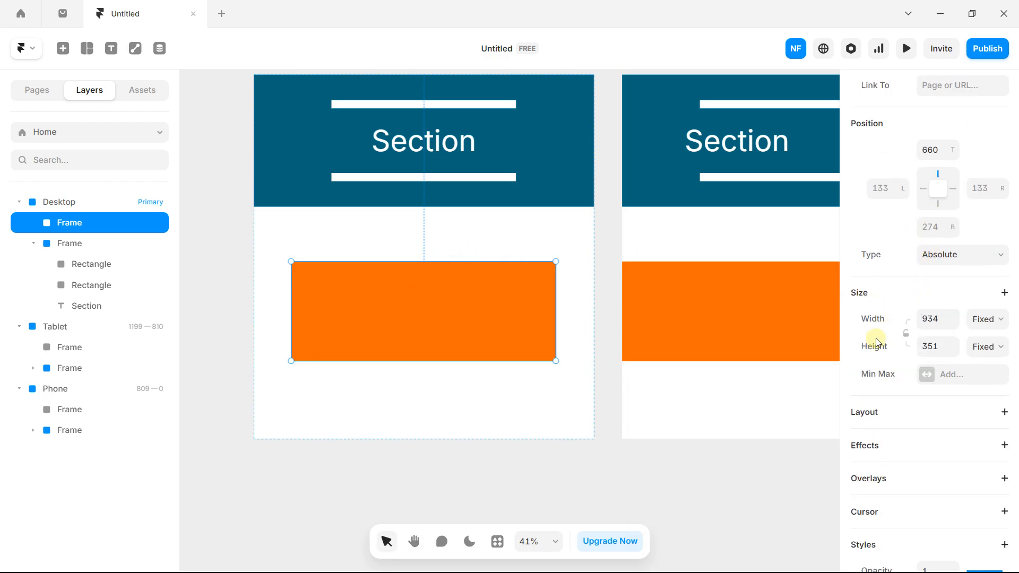
{"action": "left_click", "coordinate": [976, 319]}
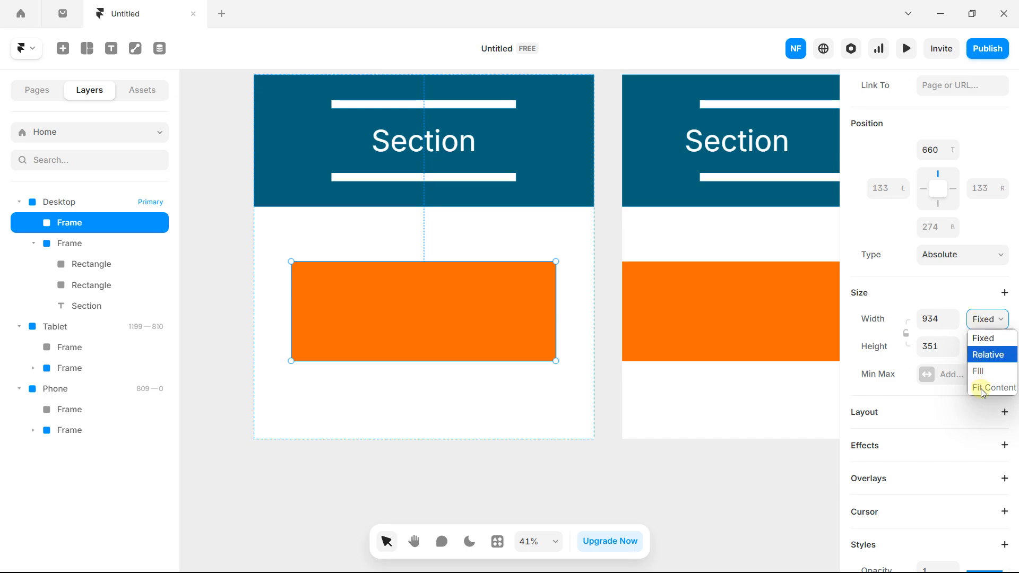
{"action": "left_click", "coordinate": [543, 281]}
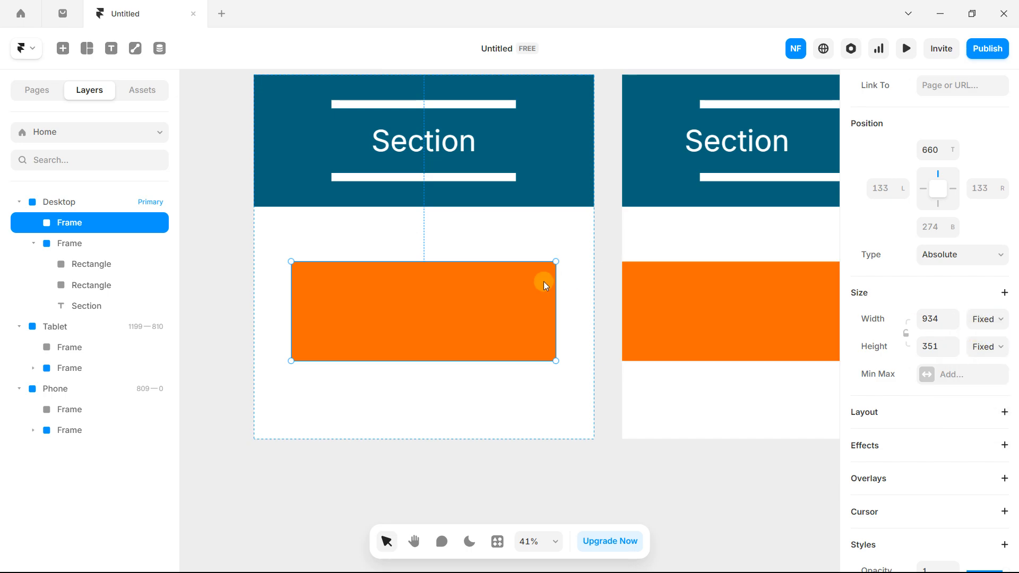
{"action": "left_click", "coordinate": [985, 319]}
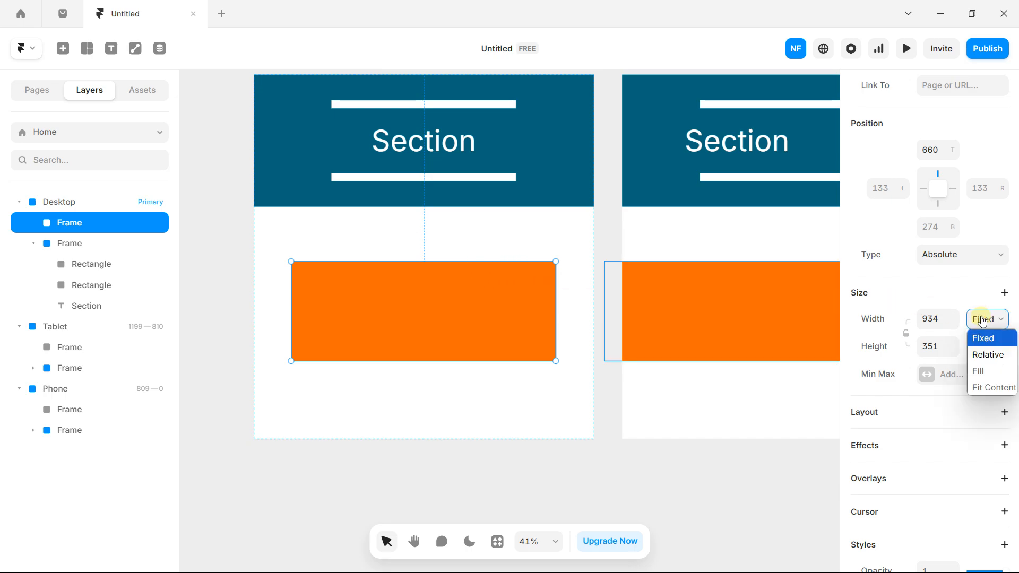
{"action": "left_click", "coordinate": [982, 356]}
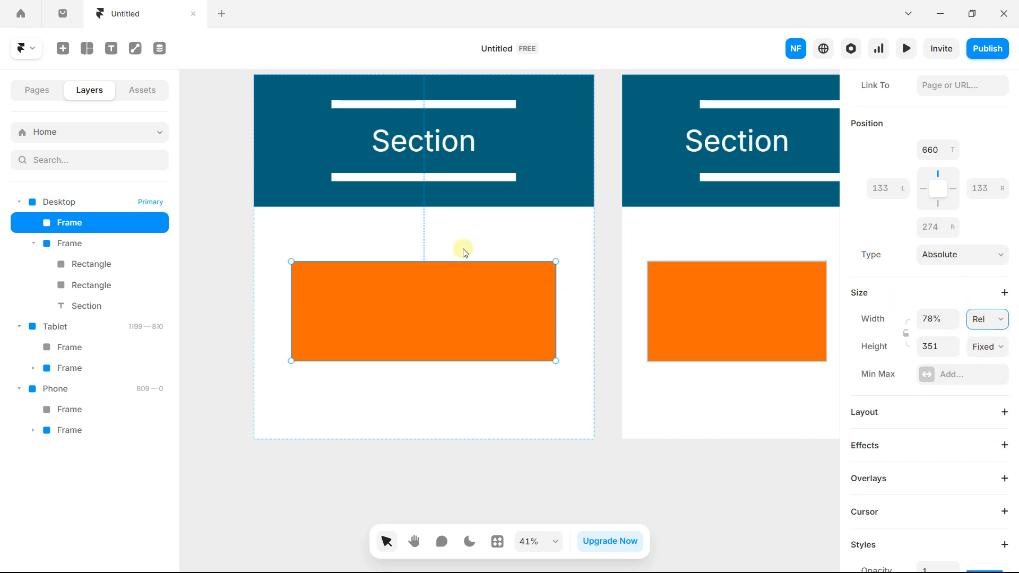
{"action": "left_click", "coordinate": [987, 350]}
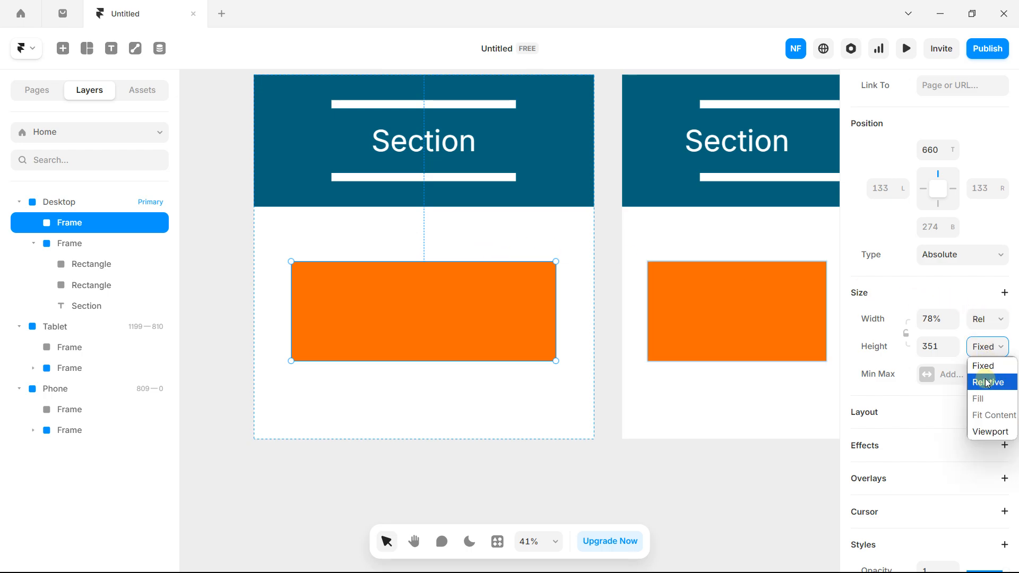
{"action": "left_click", "coordinate": [987, 382]}
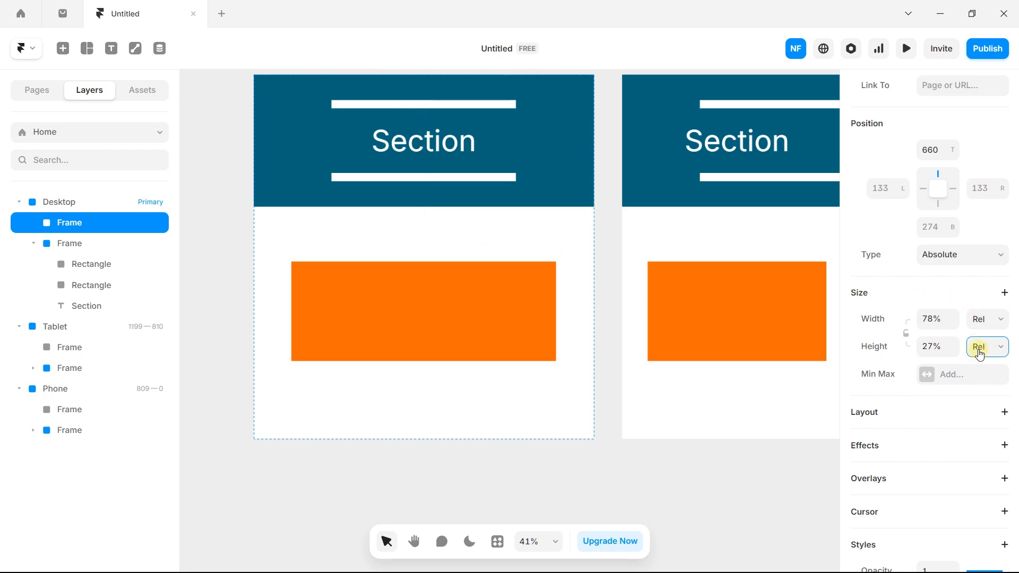
{"action": "left_click", "coordinate": [983, 353]}
{"action": "left_click", "coordinate": [983, 364]}
{"action": "left_click", "coordinate": [982, 321]}
{"action": "left_click", "coordinate": [985, 340]}
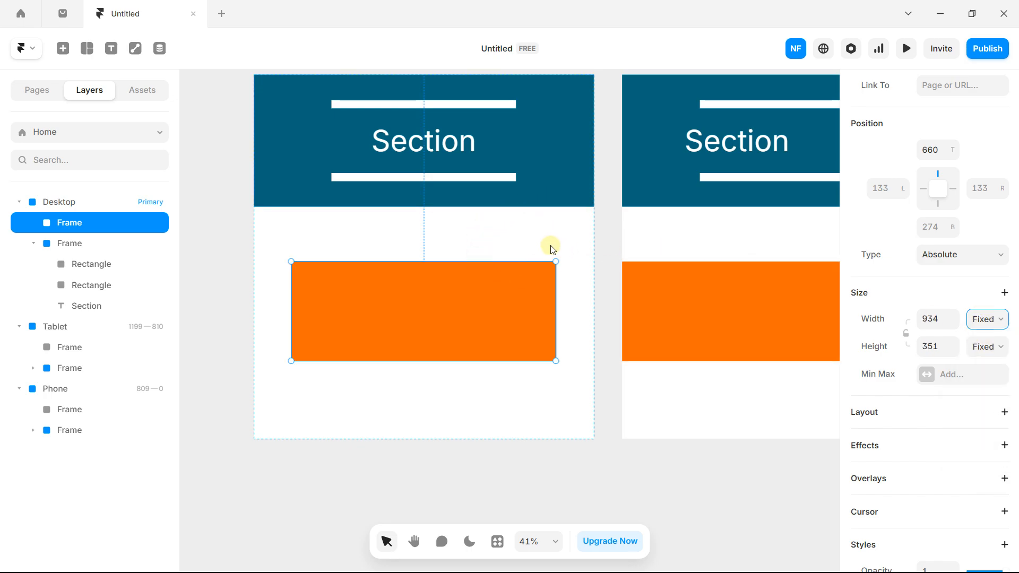
Step: Move the orange frame to the Desktop's left edge and widen it to 1200 px
{"action": "left_click", "coordinate": [982, 324]}
{"action": "left_click", "coordinate": [982, 324]}
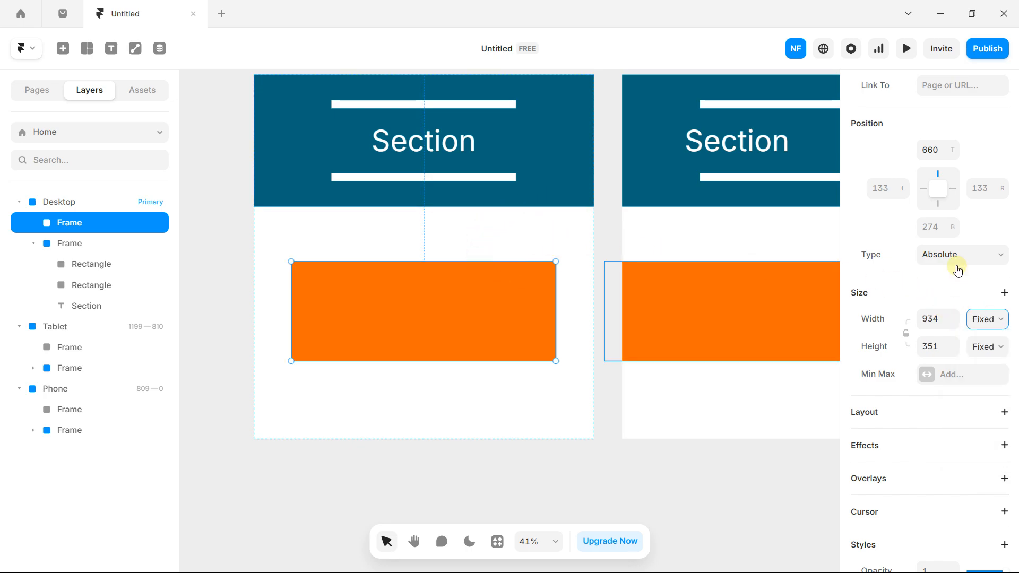
{"action": "scroll", "coordinate": [957, 271], "scroll_direction": "up", "scroll_amount": 2}
{"action": "left_click", "coordinate": [987, 388]}
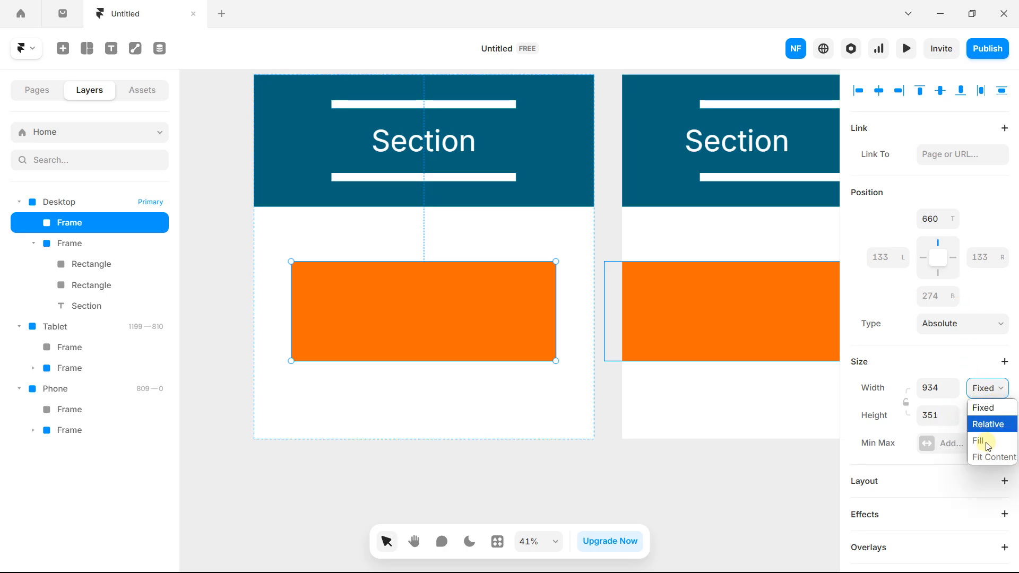
{"action": "left_click_drag", "start_coordinate": [470, 291], "coordinate": [431, 266]}
{"action": "left_click_drag", "start_coordinate": [518, 272], "coordinate": [594, 266]}
{"action": "left_click", "coordinate": [604, 246]}
Step: Add white 'Content' text inside the orange band and centre it there
{"action": "left_click", "coordinate": [111, 49]}
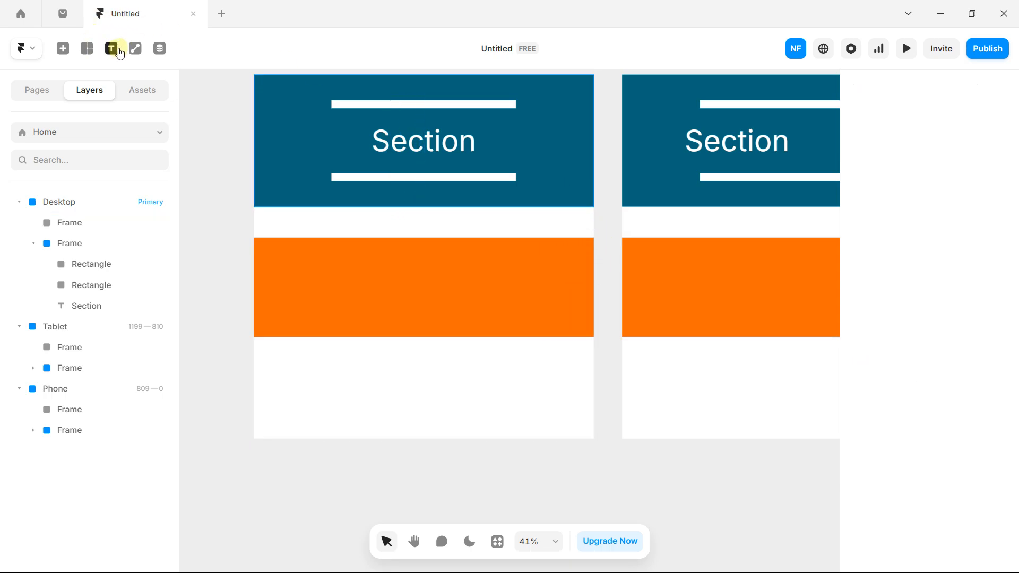
{"action": "left_click", "coordinate": [379, 279]}
{"action": "type", "text": "Content"}
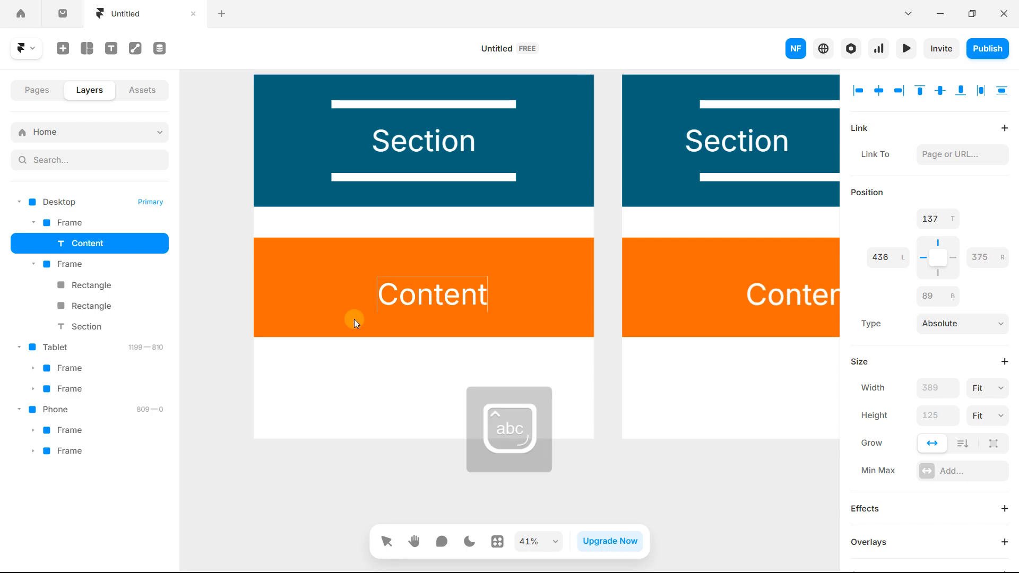
{"action": "key", "text": "Escape"}
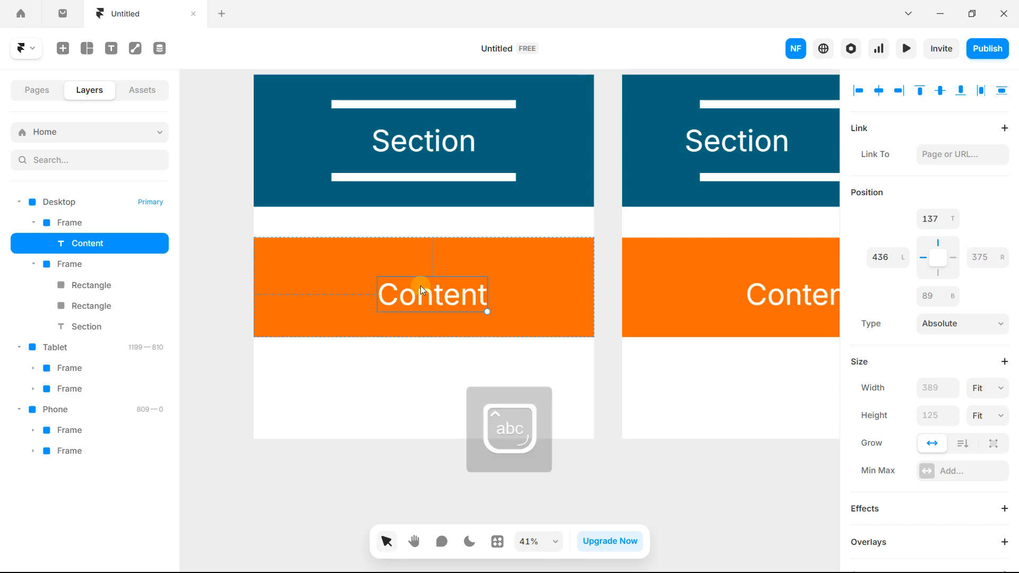
{"action": "mouse_move", "coordinate": [420, 286]}
{"action": "left_mouse_down"}
{"action": "mouse_move", "coordinate": [435, 279]}
{"action": "mouse_move", "coordinate": [413, 282]}
{"action": "left_mouse_up"}
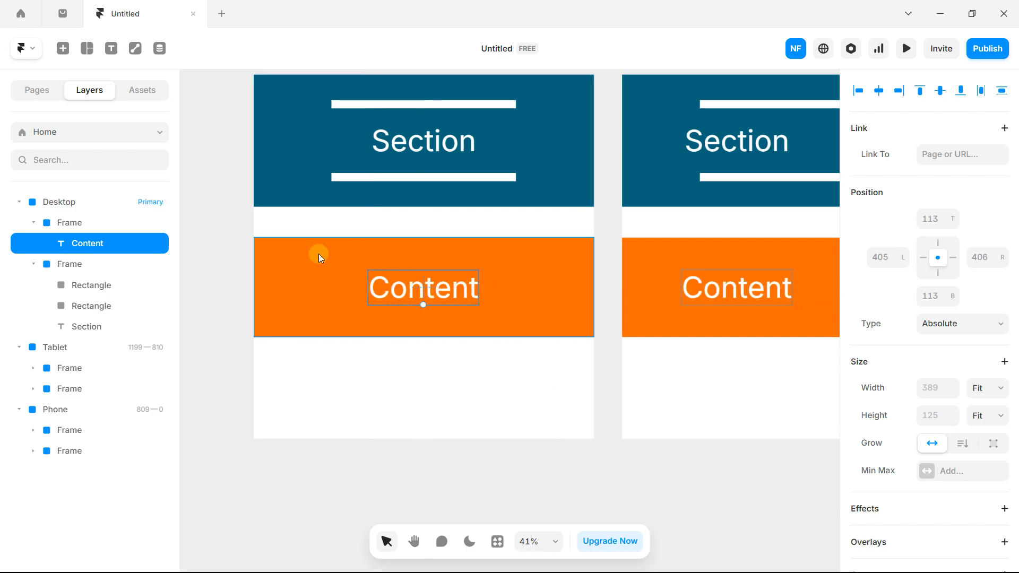
{"action": "left_click", "coordinate": [318, 253]}
Step: Set the orange frame's width and height to fit its content
{"action": "scroll", "coordinate": [960, 324], "scroll_direction": "down", "scroll_amount": 2}
{"action": "left_click", "coordinate": [970, 329]}
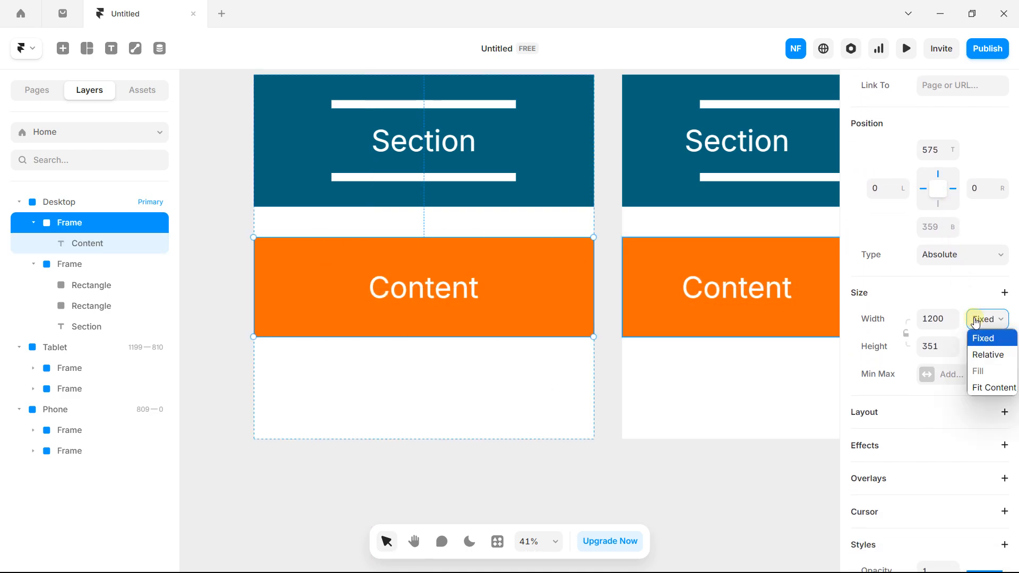
{"action": "left_click", "coordinate": [987, 392]}
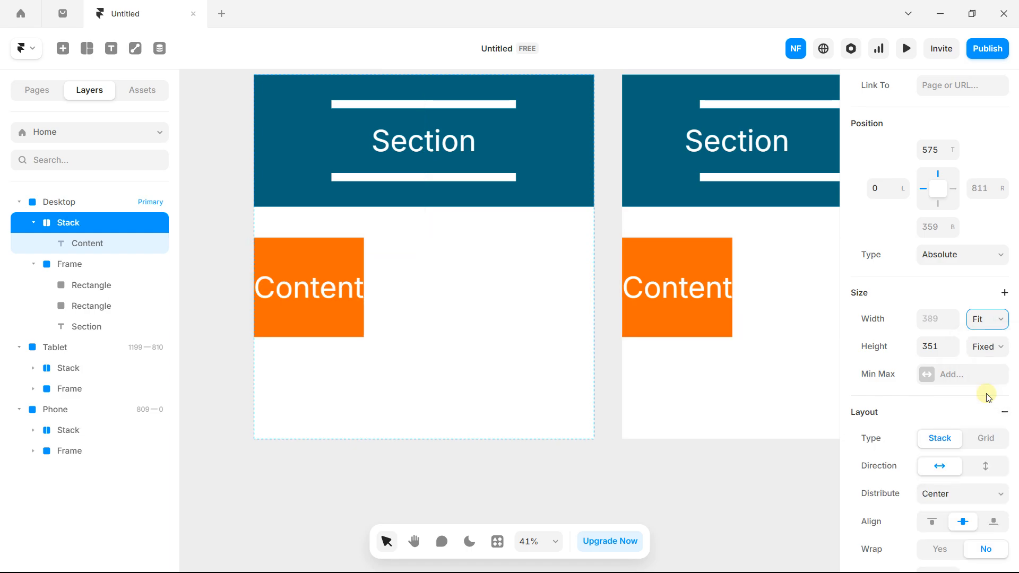
{"action": "left_click", "coordinate": [987, 346]}
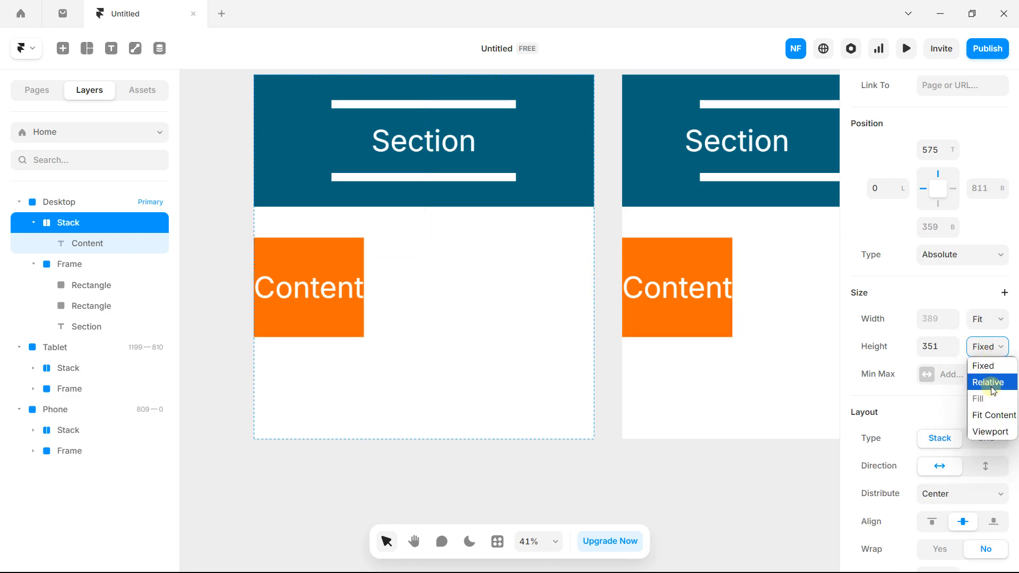
{"action": "left_click", "coordinate": [992, 414]}
Step: Widen the Content stack by dragging out its right padding
{"action": "scroll", "coordinate": [309, 256], "scroll_direction": "up", "scroll_amount": 6}
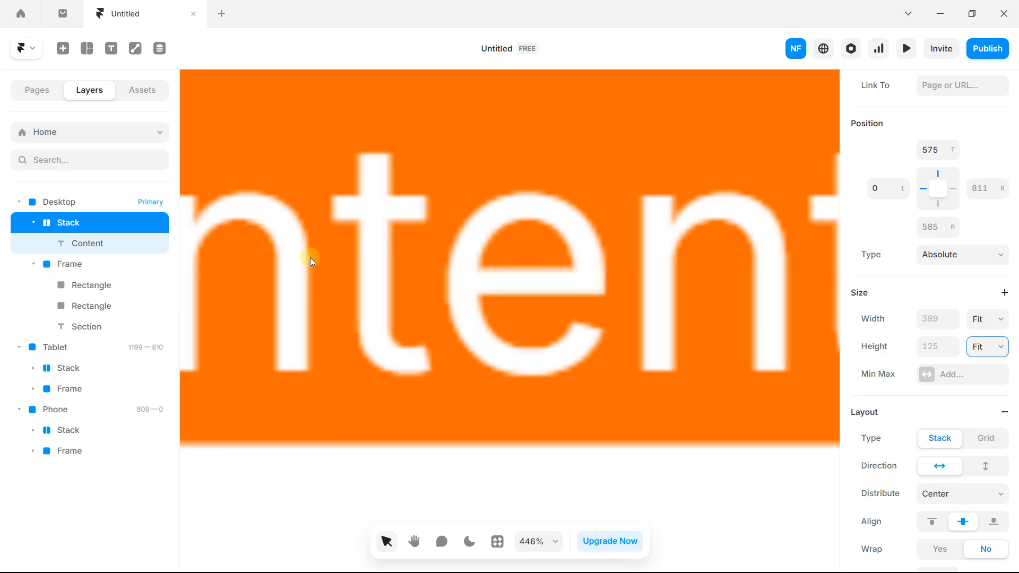
{"action": "scroll", "coordinate": [331, 247], "scroll_direction": "down", "scroll_amount": 6}
{"action": "key", "text": "space"}
{"action": "left_click_drag", "start_coordinate": [333, 244], "coordinate": [389, 259]}
{"action": "scroll", "coordinate": [395, 253], "scroll_direction": "up", "scroll_amount": 1}
{"action": "scroll", "coordinate": [392, 247], "scroll_direction": "up", "scroll_amount": 1}
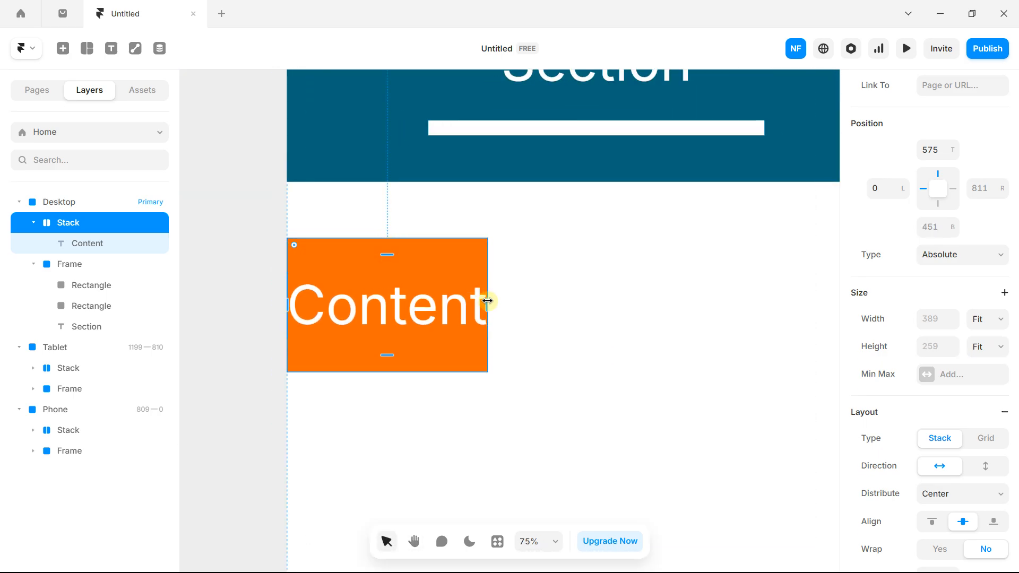
{"action": "left_click_drag", "start_coordinate": [485, 303], "coordinate": [679, 310]}
{"action": "scroll", "coordinate": [527, 280], "scroll_direction": "down", "scroll_amount": 2}
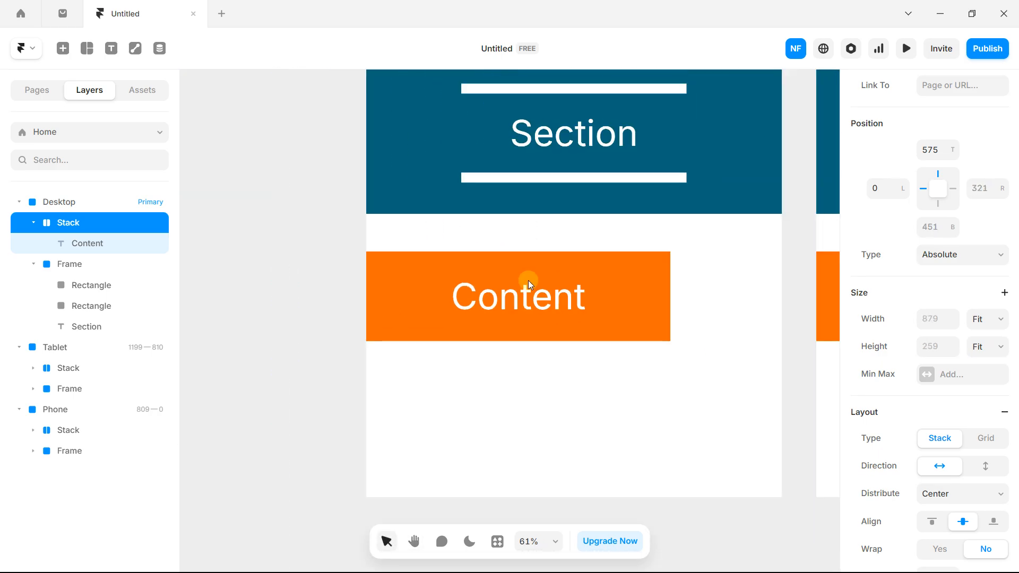
Step: Move the Content stack right and try a uniform padding of about 48
{"action": "left_click_drag", "start_coordinate": [634, 269], "coordinate": [707, 280]}
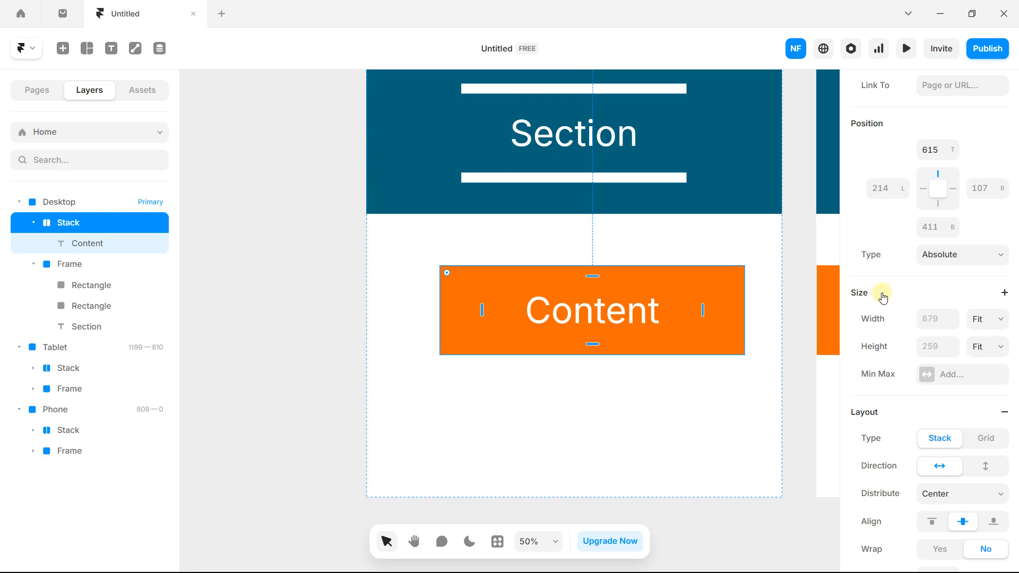
{"action": "scroll", "coordinate": [926, 311], "scroll_direction": "down", "scroll_amount": 4}
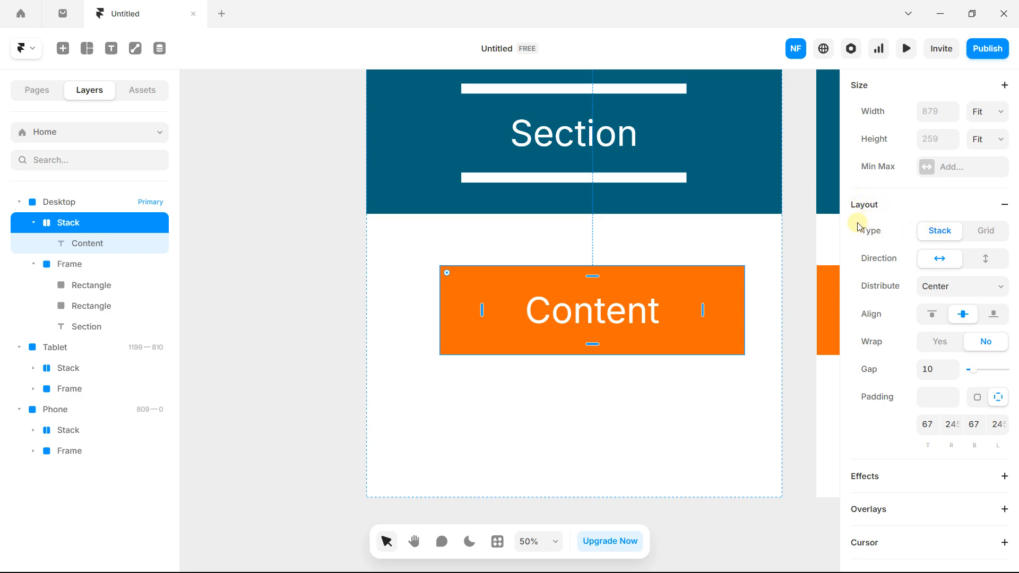
{"action": "left_click", "coordinate": [952, 394]}
{"action": "left_click_drag", "start_coordinate": [953, 397], "coordinate": [953, 396]}
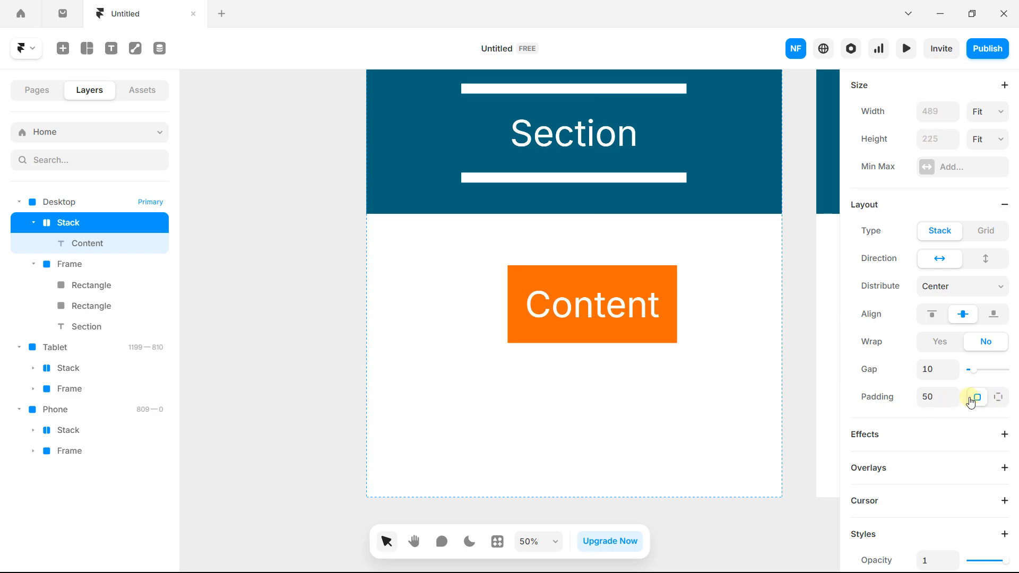
Step: Set per-side padding to top 70, right 300, bottom 70, left 300
{"action": "left_click", "coordinate": [998, 397]}
{"action": "key", "text": "Caps_Lock"}
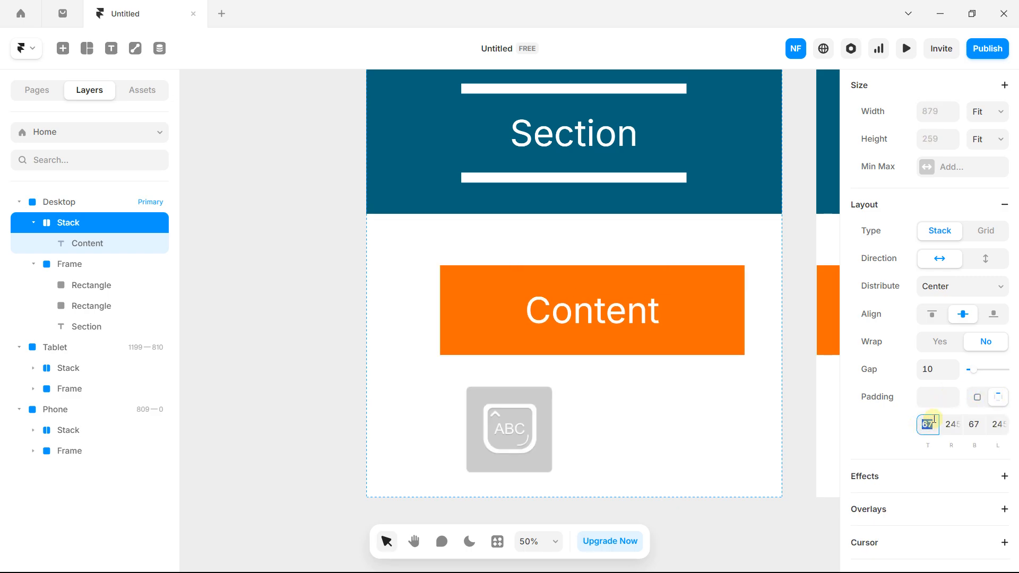
{"action": "type", "text": "70"}
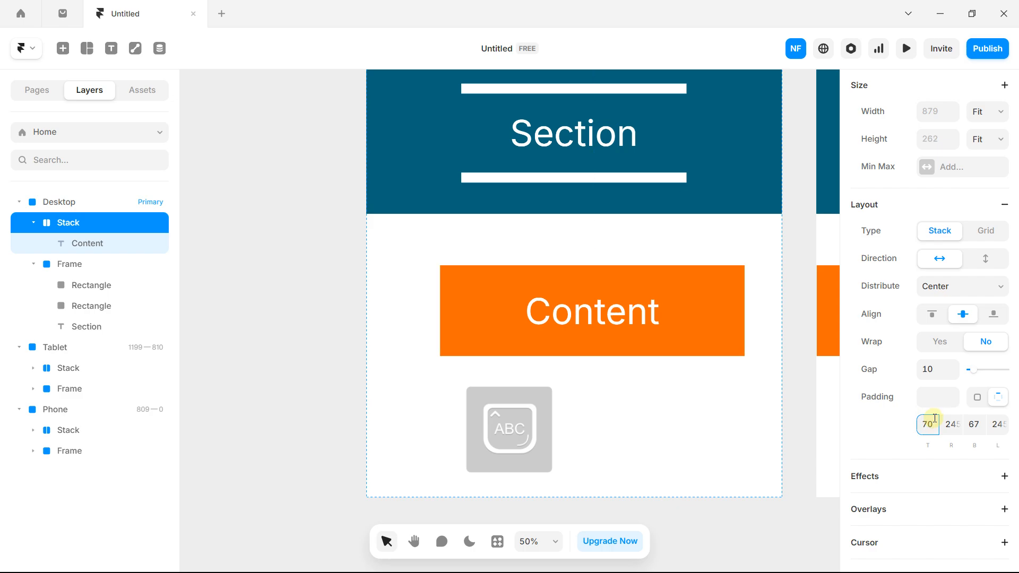
{"action": "left_click", "coordinate": [952, 424]}
{"action": "type", "text": "300"}
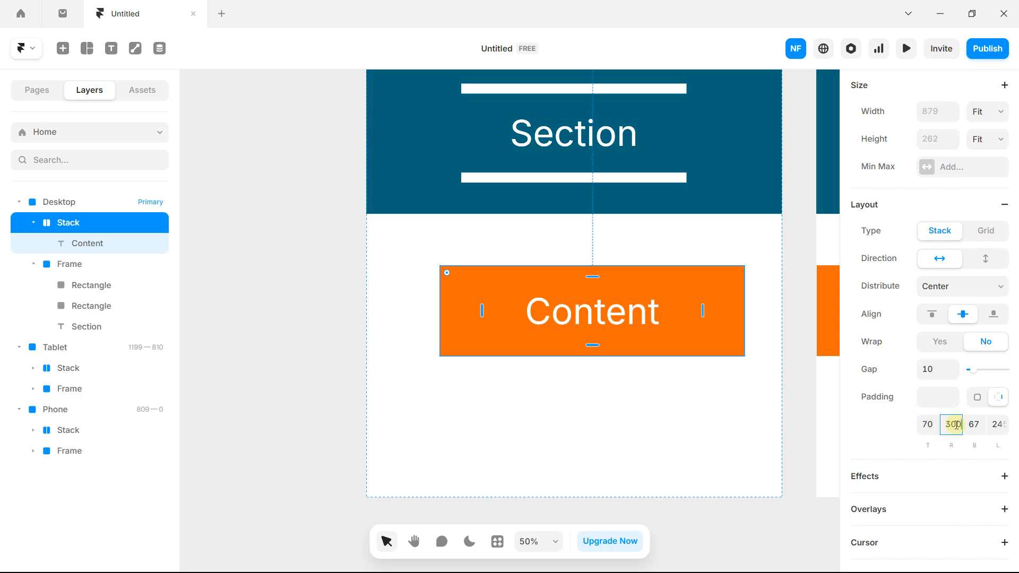
{"action": "key", "text": "Return"}
{"action": "left_click", "coordinate": [975, 423]}
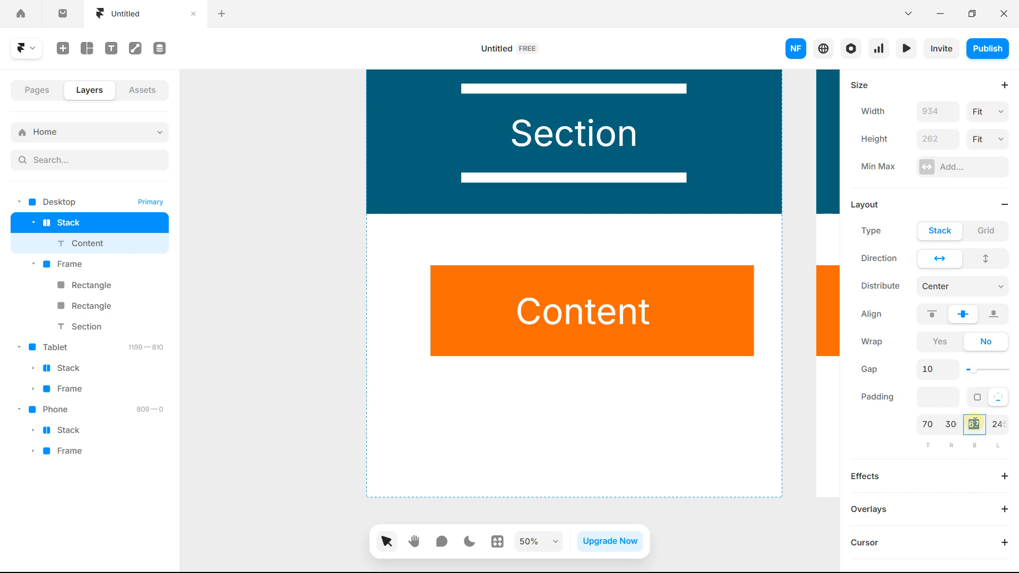
{"action": "type", "text": "70"}
{"action": "left_click", "coordinate": [1005, 427]}
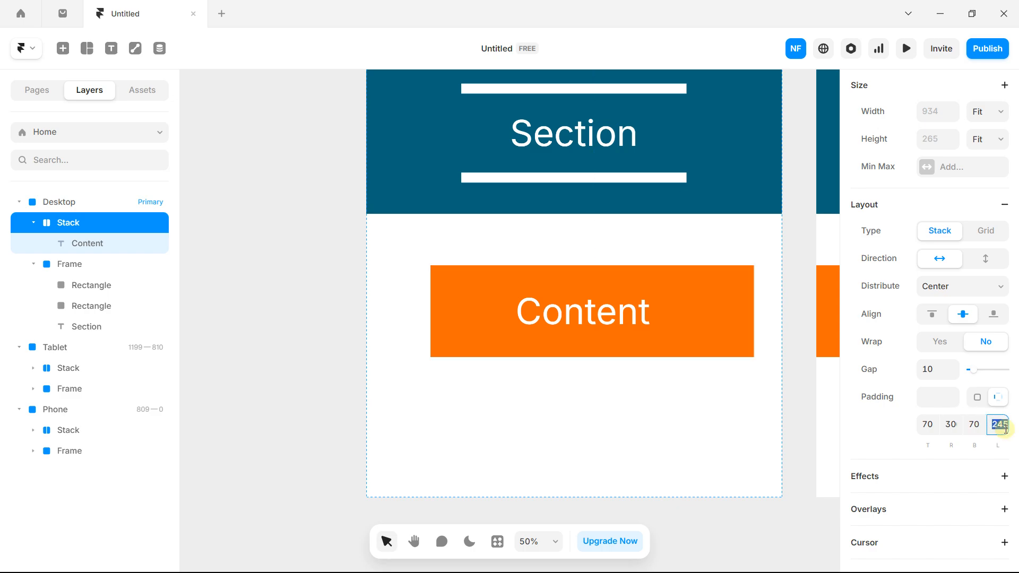
{"action": "type", "text": "300"}
{"action": "key", "text": "Return"}
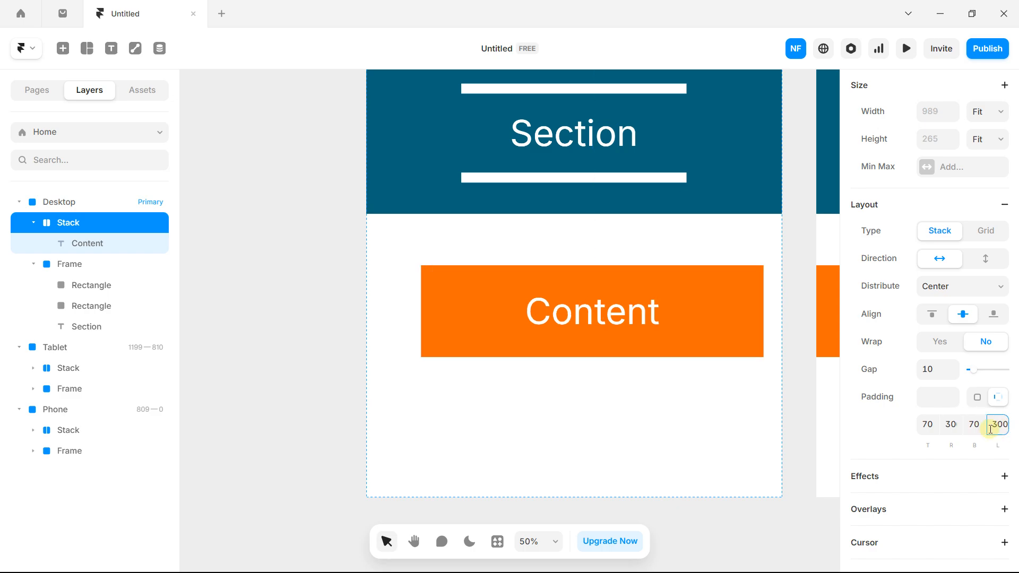
{"action": "scroll", "coordinate": [600, 299], "scroll_direction": "down", "scroll_amount": 5}
{"action": "scroll", "coordinate": [600, 299], "scroll_direction": "up", "scroll_amount": 3}
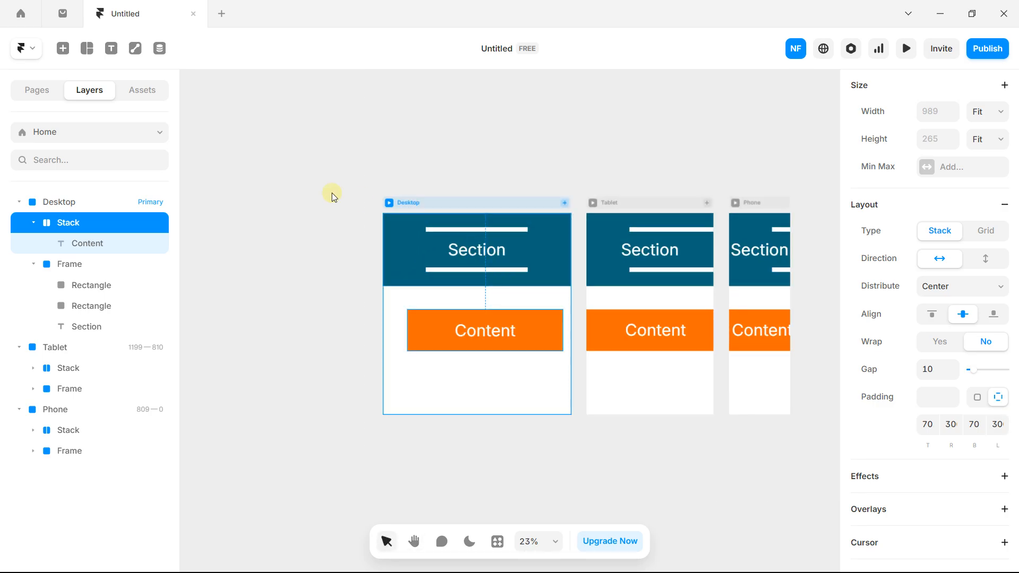
Step: Remove the orange stack wrapper, keeping its Content text
{"action": "left_click", "coordinate": [71, 264]}
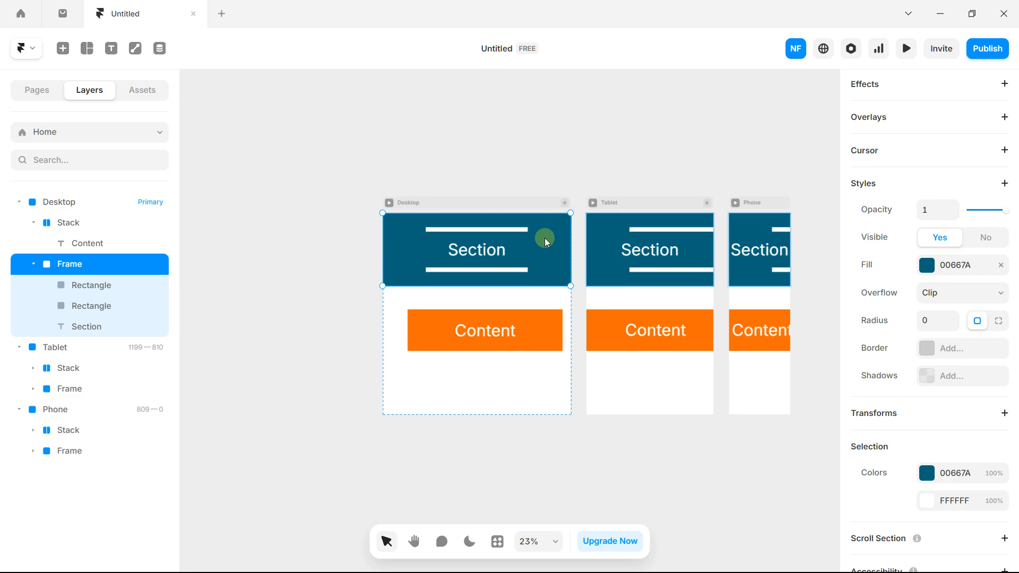
{"action": "scroll", "coordinate": [431, 253], "scroll_direction": "up", "scroll_amount": 2}
{"action": "left_click_drag", "start_coordinate": [485, 268], "coordinate": [444, 298]}
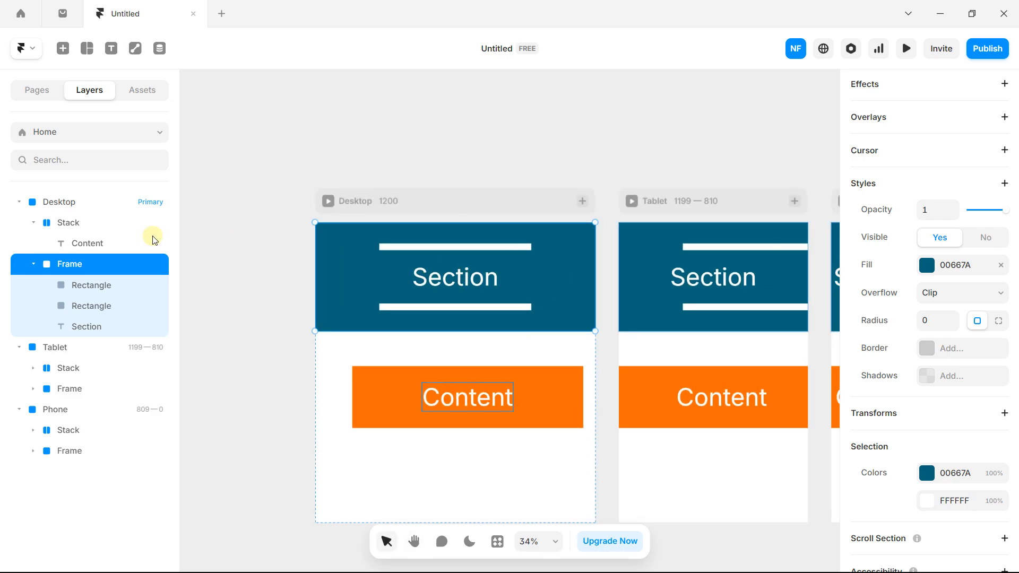
{"action": "scroll", "coordinate": [438, 279], "scroll_direction": "up", "scroll_amount": 1}
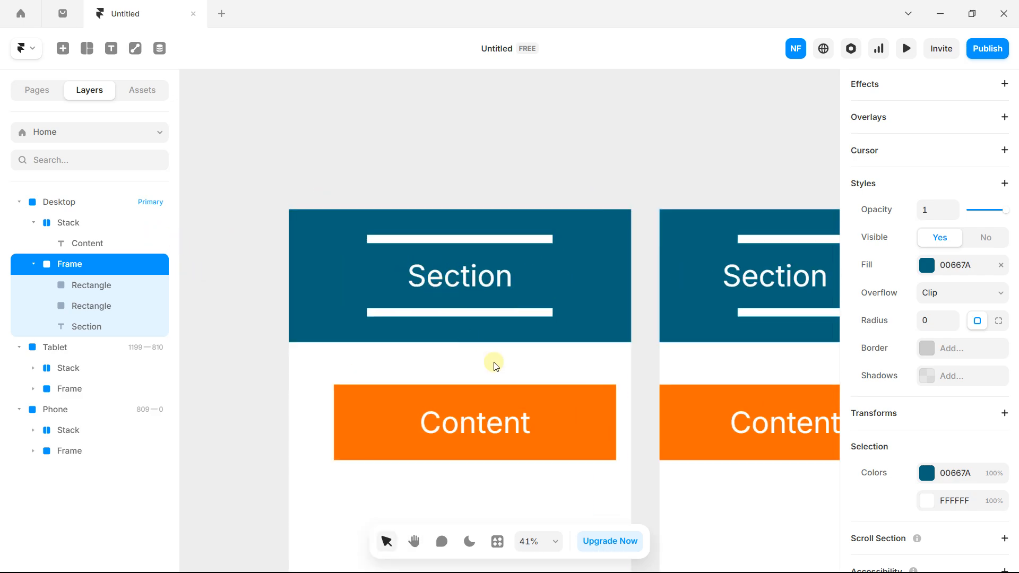
{"action": "left_click", "coordinate": [537, 401]}
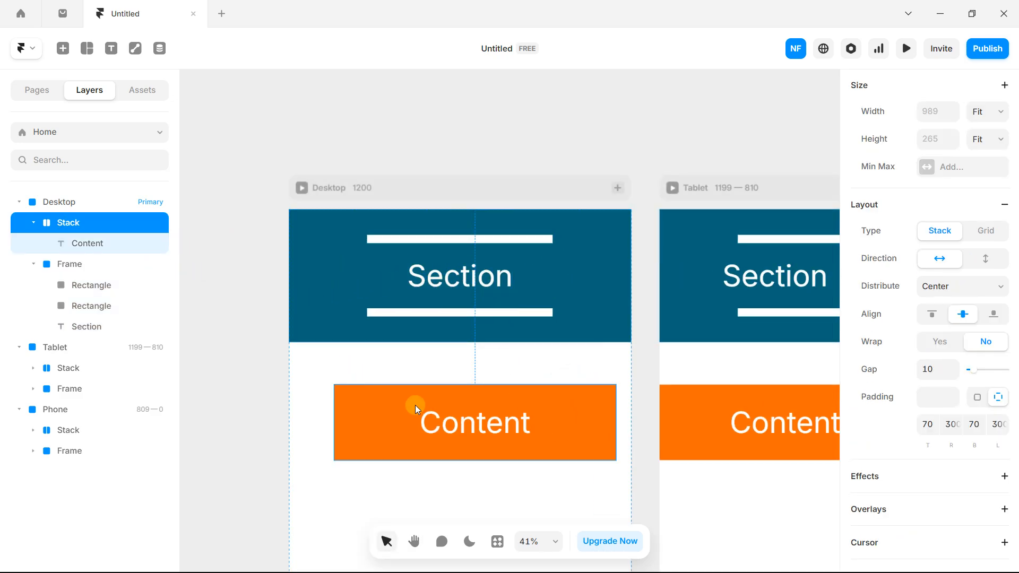
{"action": "right_click", "coordinate": [563, 399]}
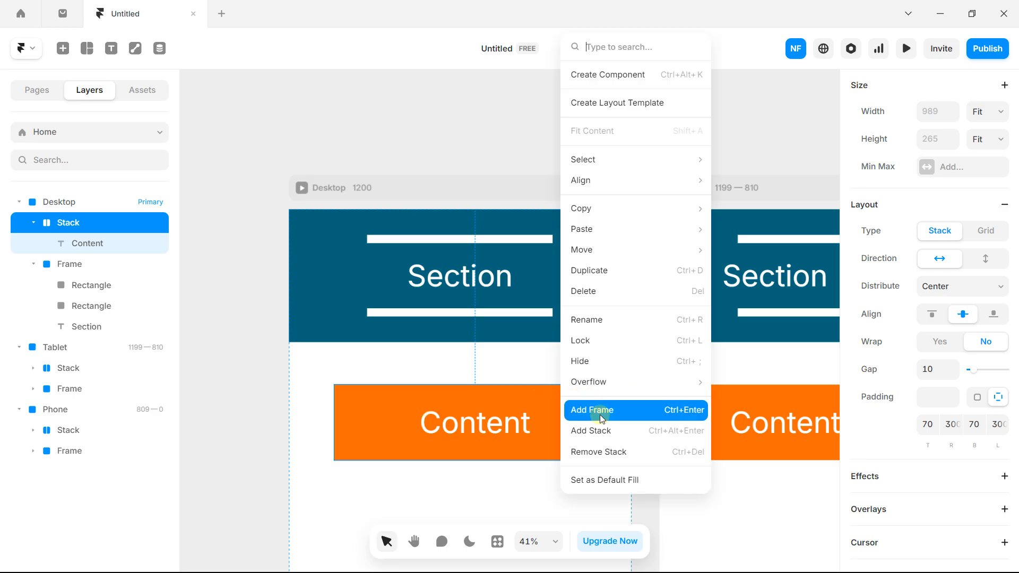
{"action": "left_click", "coordinate": [587, 451]}
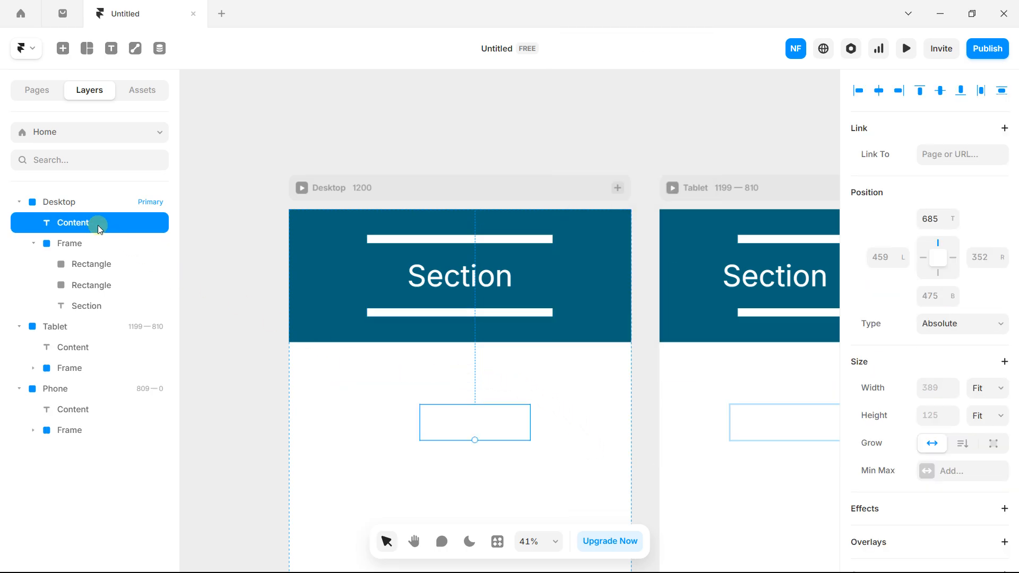
Step: Move the Content text into the teal header, then delete it
{"action": "left_click_drag", "start_coordinate": [482, 437], "coordinate": [593, 230]}
{"action": "scroll", "coordinate": [979, 334], "scroll_direction": "down", "scroll_amount": 5}
{"action": "scroll", "coordinate": [918, 357], "scroll_direction": "down", "scroll_amount": 4}
{"action": "left_click", "coordinate": [594, 237]}
{"action": "left_click", "coordinate": [564, 276]}
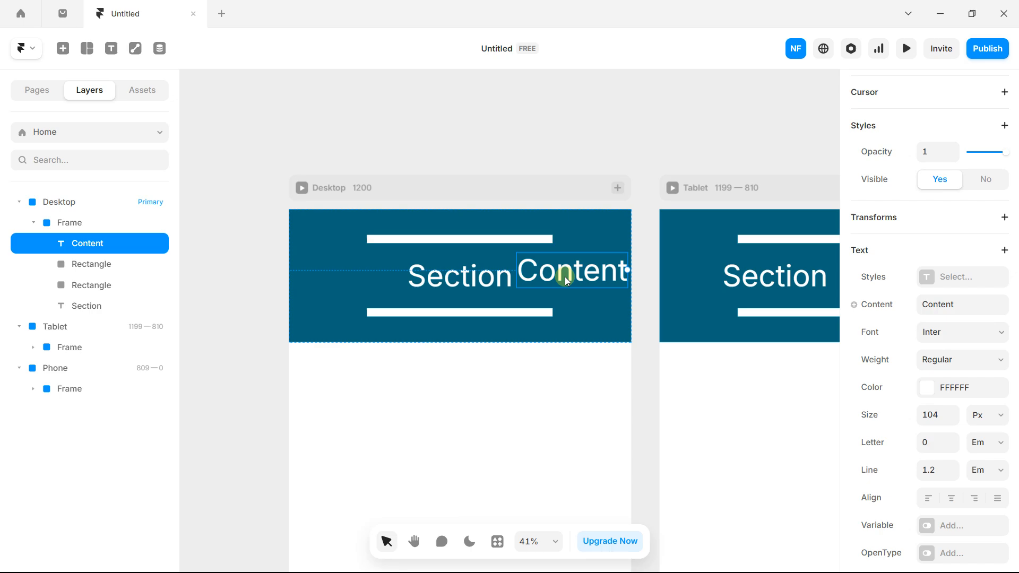
{"action": "key", "text": "Delete"}
{"action": "scroll", "coordinate": [565, 276], "scroll_direction": "down", "scroll_amount": 5}
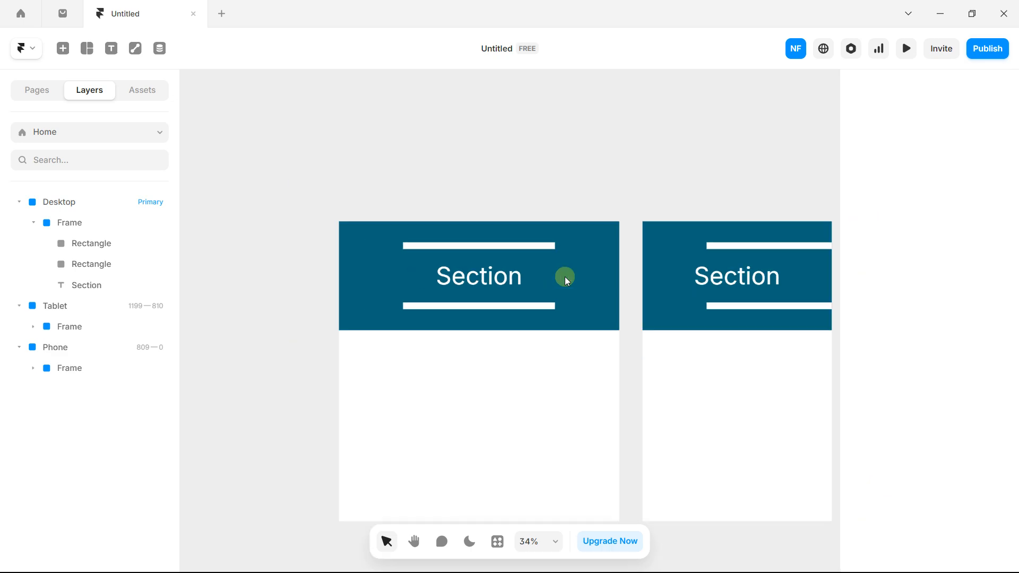
Step: Marquee-select the teal header frames across Desktop, Tablet and Phone and delete them
{"action": "left_click_drag", "start_coordinate": [407, 242], "coordinate": [450, 249]}
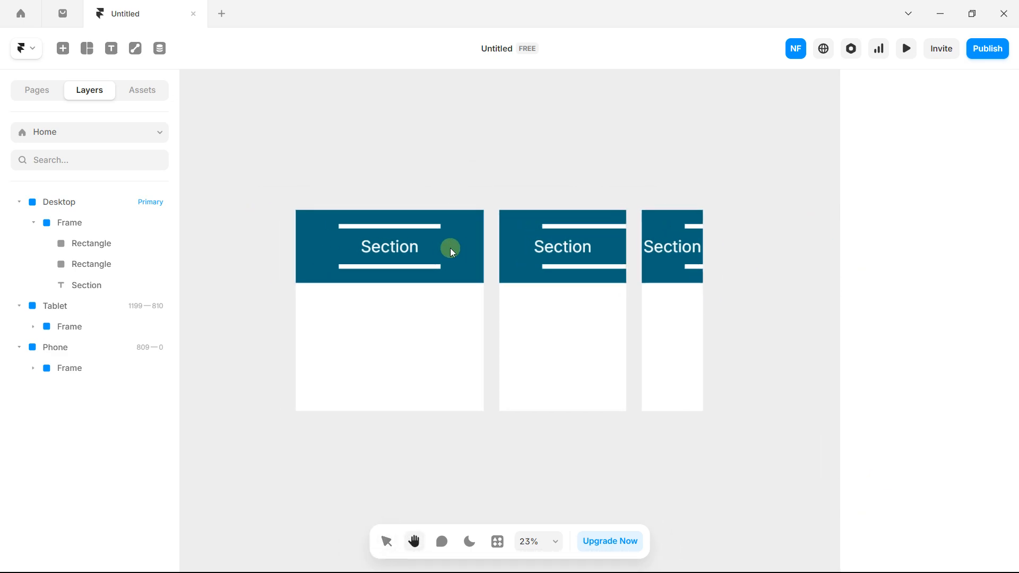
{"action": "left_click", "coordinate": [602, 228]}
{"action": "left_click", "coordinate": [440, 168]}
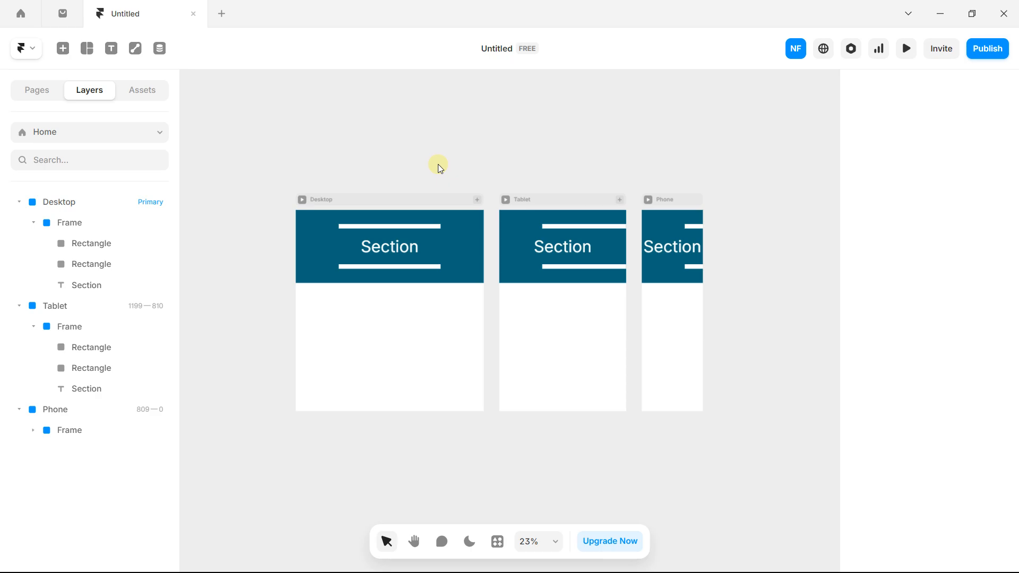
{"action": "key", "text": "Caps_Lock"}
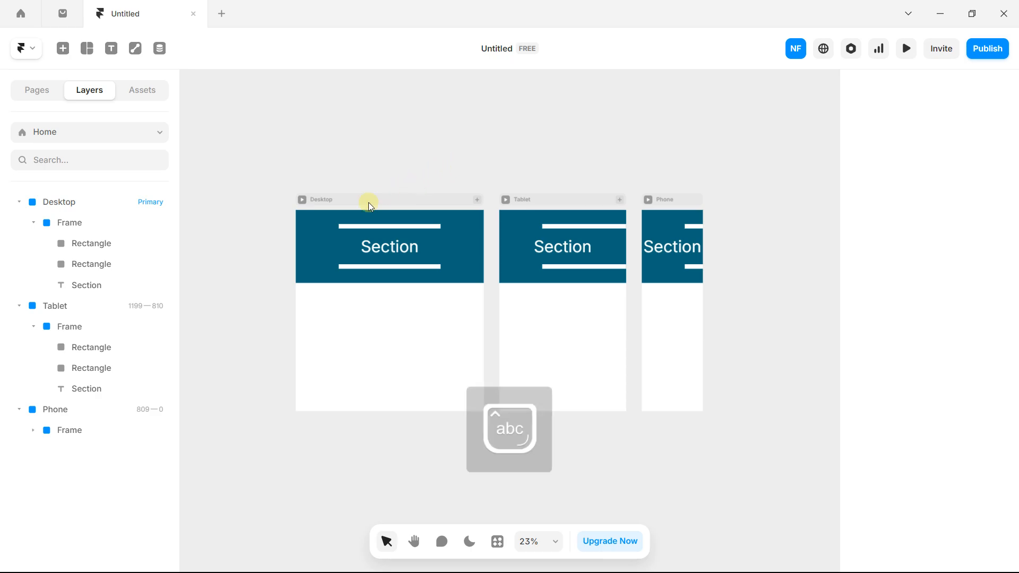
{"action": "left_click", "coordinate": [330, 228]}
{"action": "left_click", "coordinate": [266, 231]}
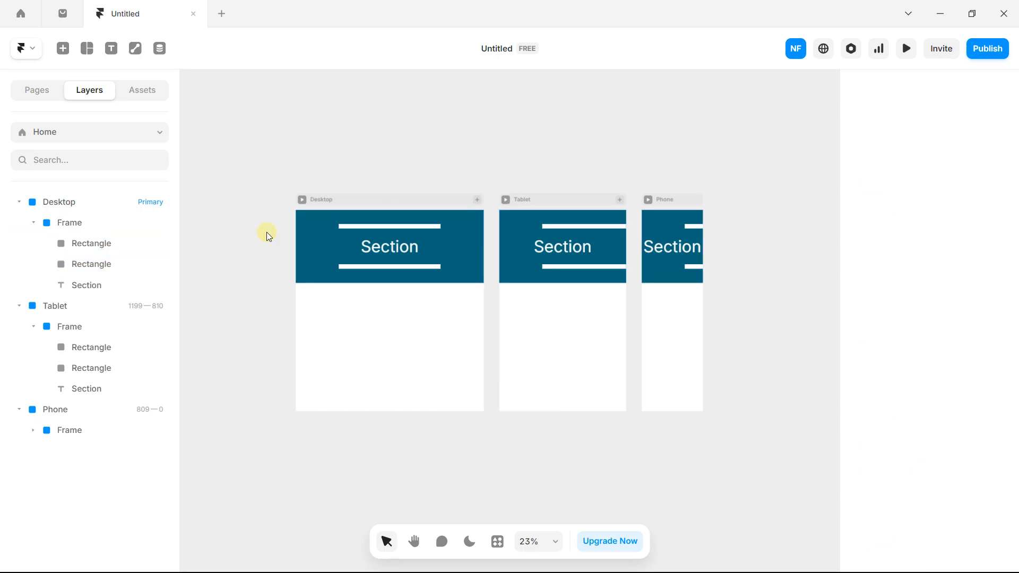
{"action": "left_click_drag", "start_coordinate": [260, 217], "coordinate": [750, 316]}
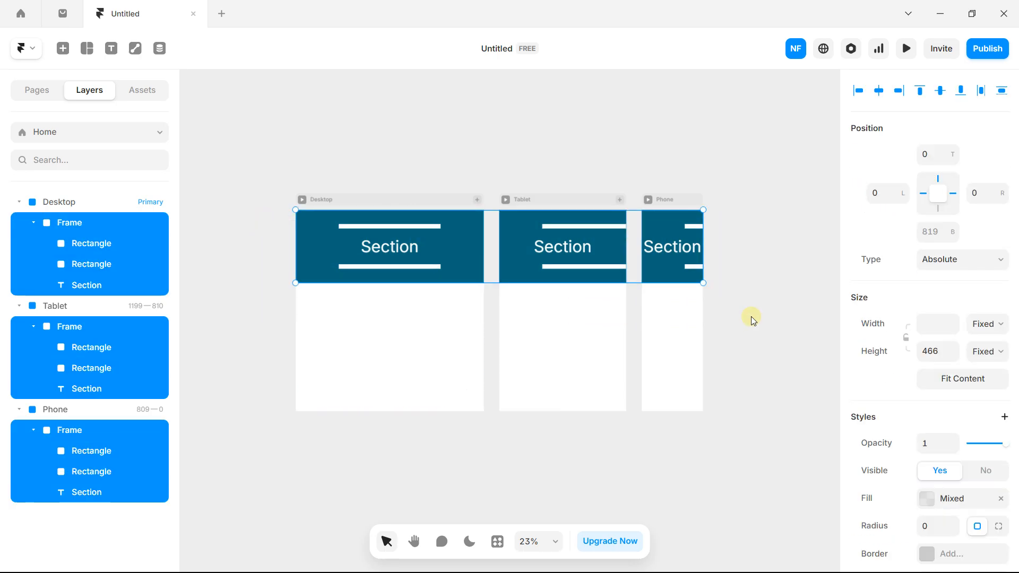
{"action": "key", "text": "Delete"}
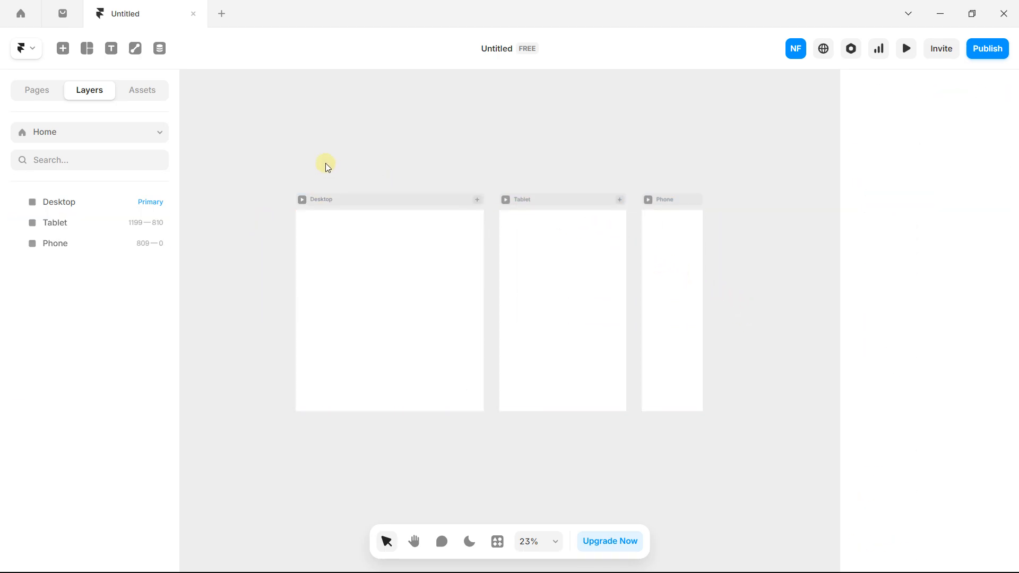